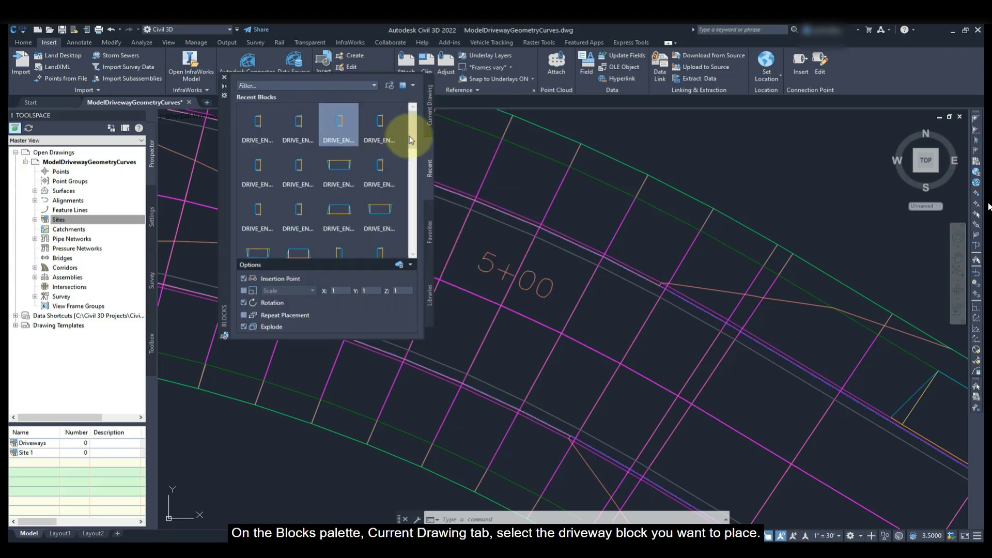
- Insert the current drawing's DRIVE_ENTRANCE_10FT_LEFT_PERP block with a Nearest snap on the inner sidewalk line near station 5+00
{"action": "left_click", "coordinate": [428, 124]}
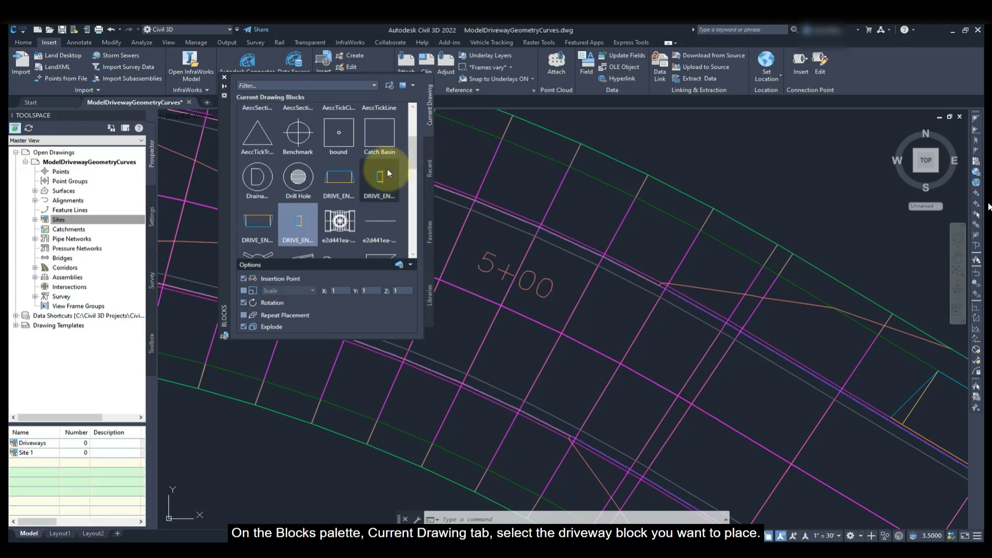
{"action": "mouse_move", "coordinate": [389, 173]}
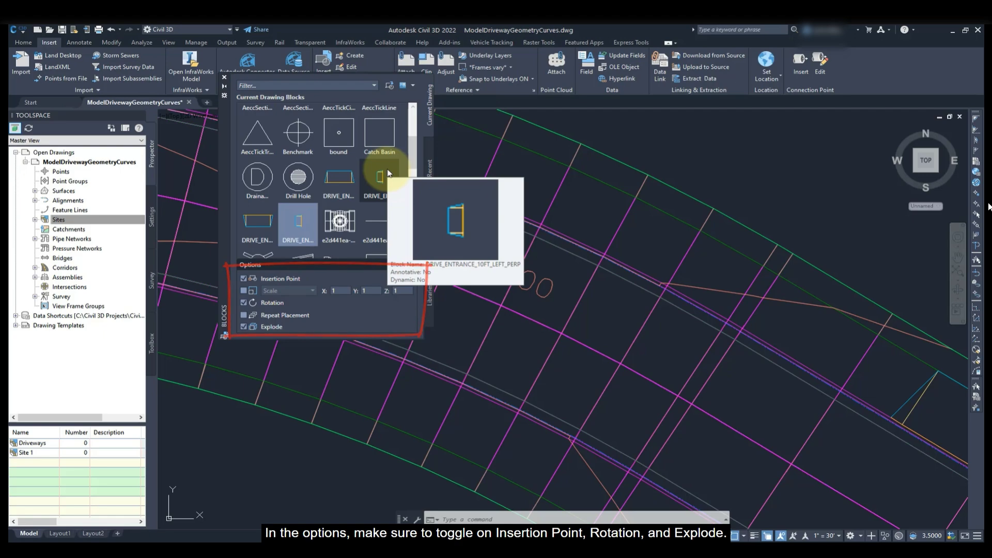
{"action": "left_click", "coordinate": [390, 173]}
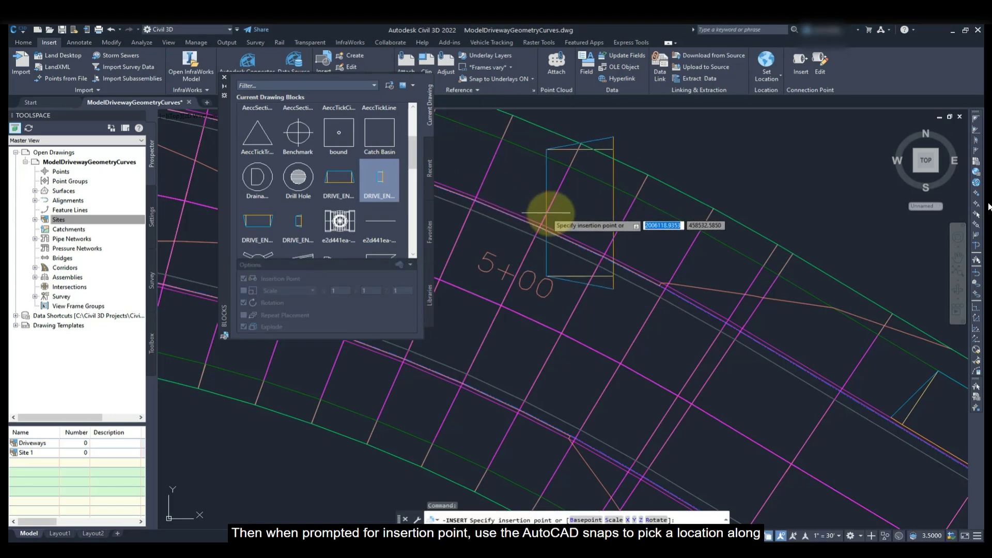
{"action": "right_click", "coordinate": [581, 219], "text": "shift"}
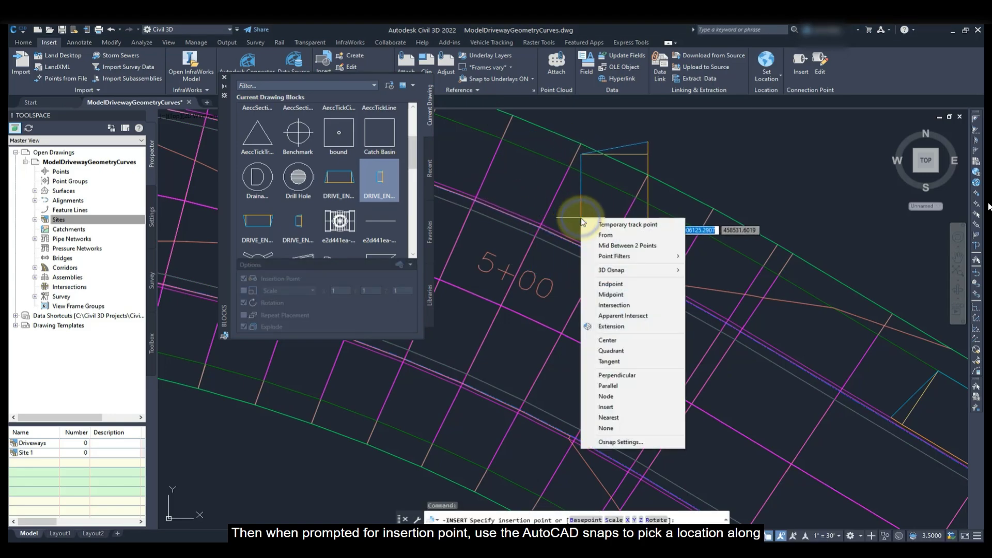
{"action": "left_click", "coordinate": [613, 418]}
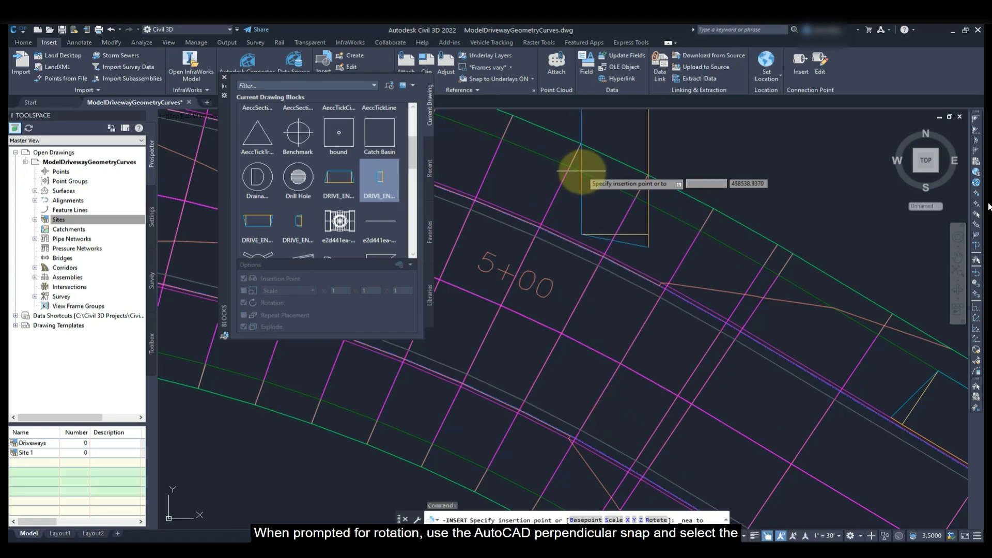
{"action": "left_click", "coordinate": [598, 180]}
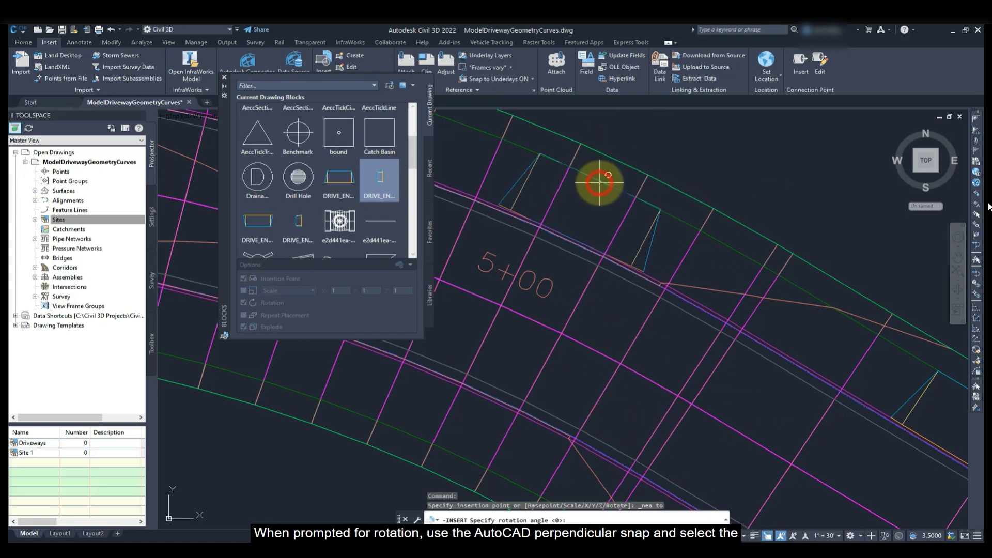
- Align the driveway block's rotation to the road centerline with the Perpendicular snap, keeping its wide side toward the curb
{"action": "right_click", "coordinate": [586, 252], "text": "shift"}
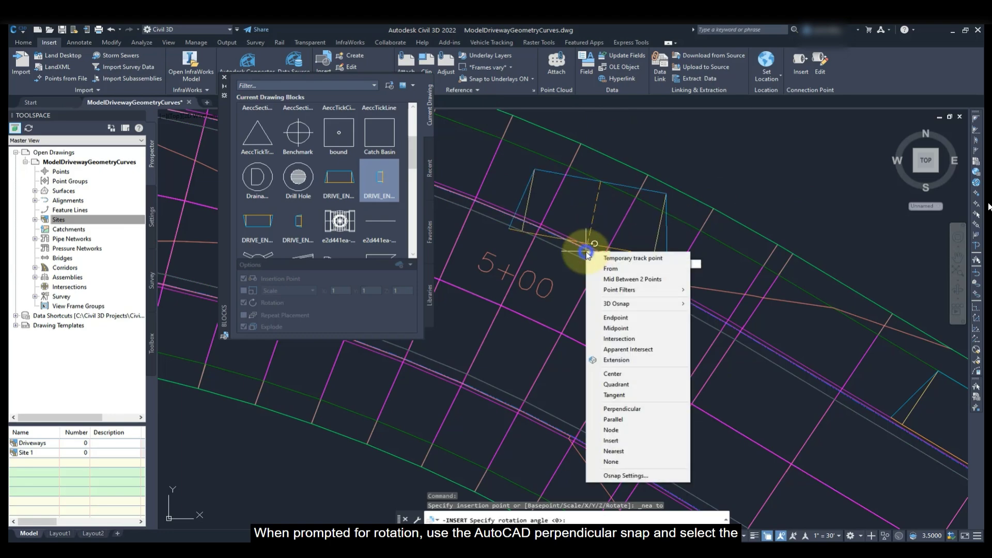
{"action": "left_click", "coordinate": [607, 408]}
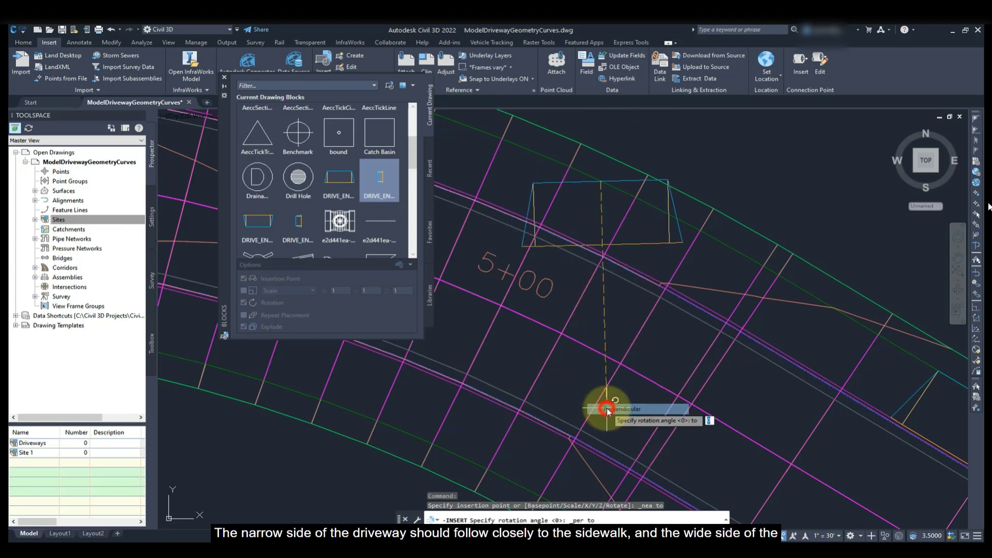
{"action": "left_click", "coordinate": [607, 409]}
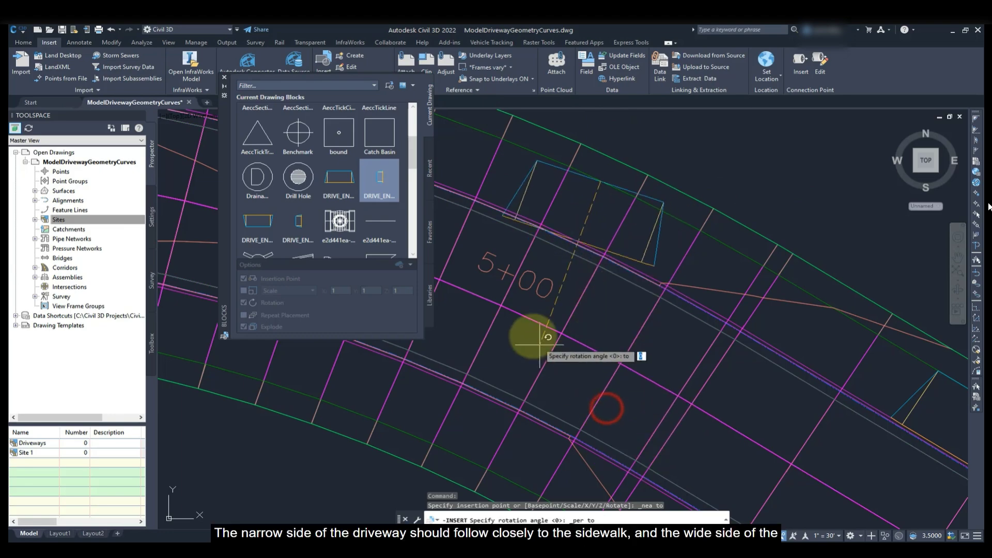
{"action": "left_click", "coordinate": [529, 322]}
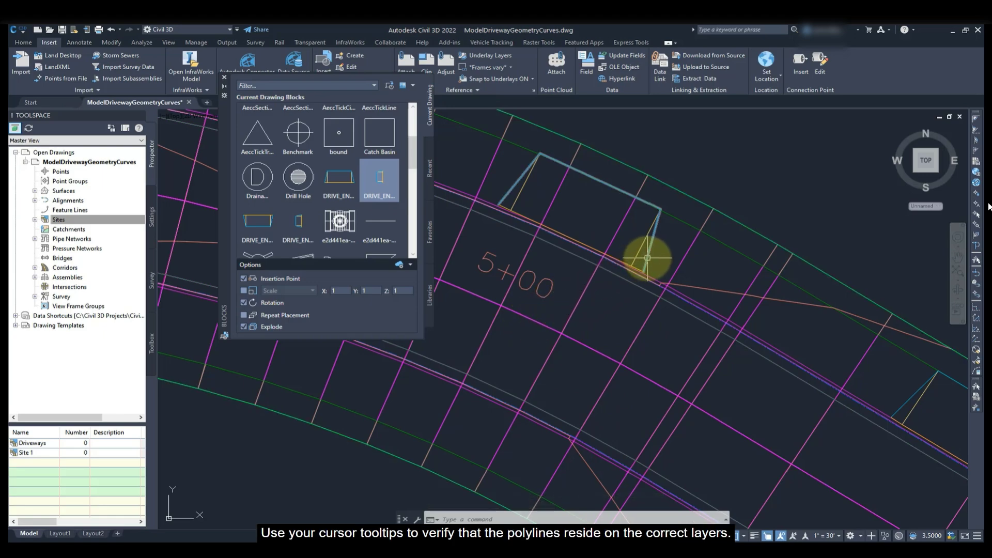
{"action": "mouse_move", "coordinate": [647, 258]}
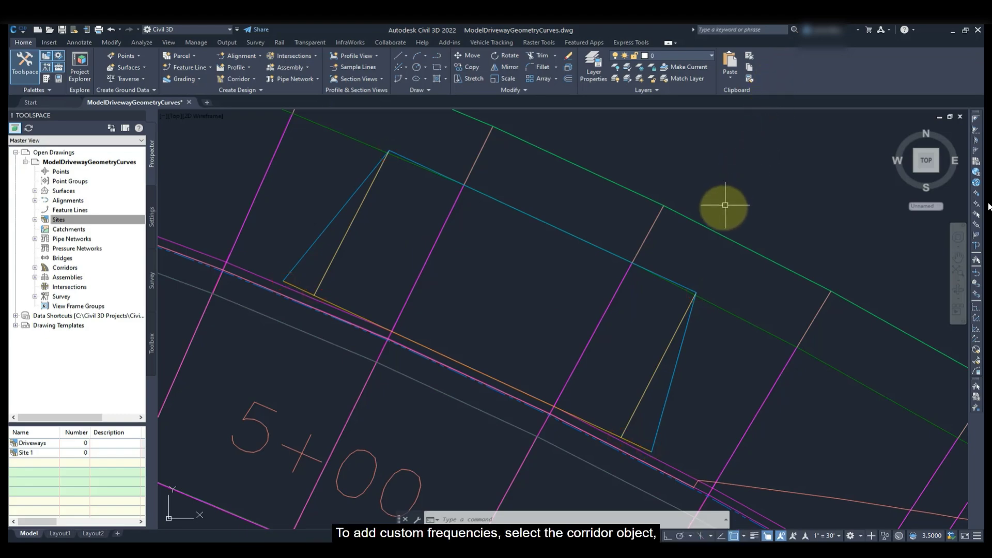
- Edit the assembly frequency of corridor region RG - Main Road with Driveways - (1) and start adding custom stations
{"action": "left_click", "coordinate": [715, 221]}
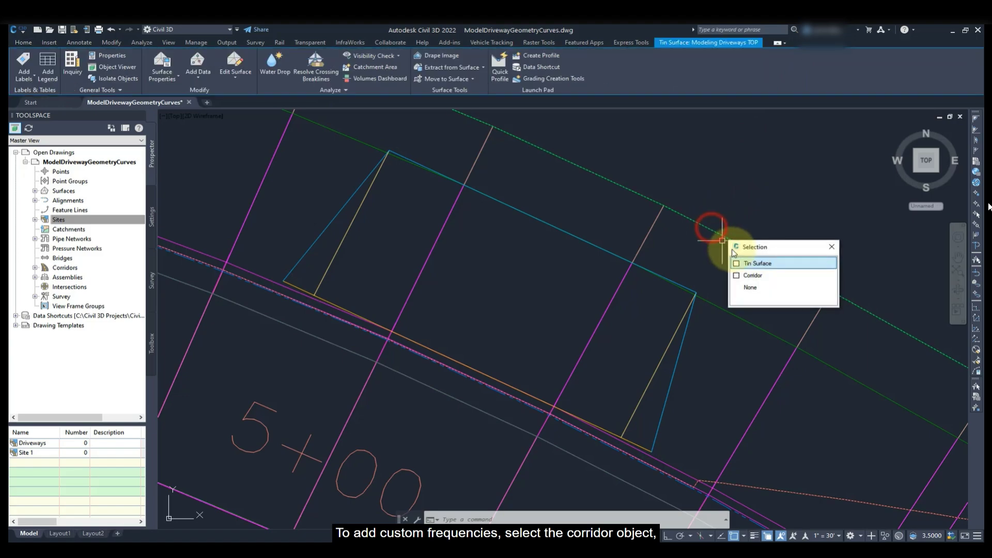
{"action": "left_click", "coordinate": [755, 275]}
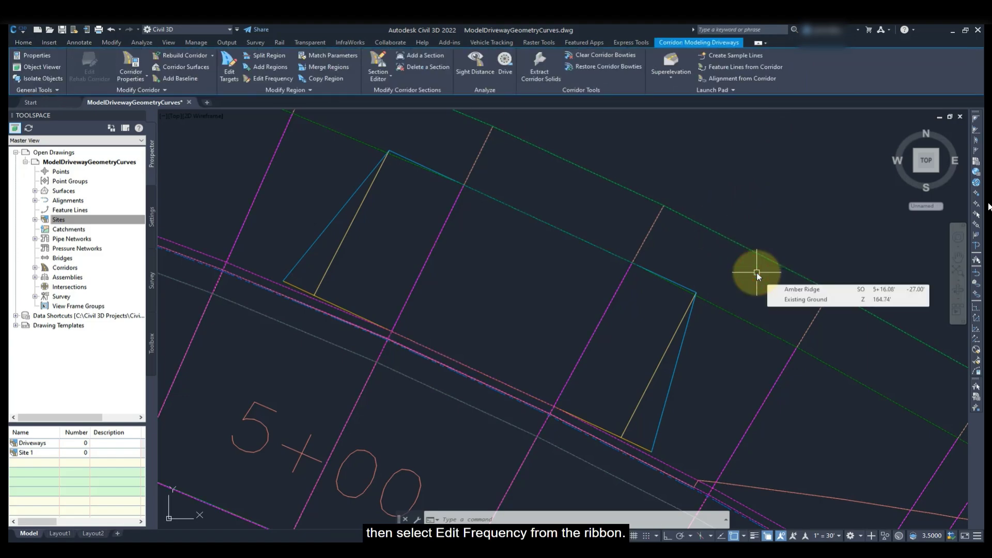
{"action": "left_click", "coordinate": [265, 80]}
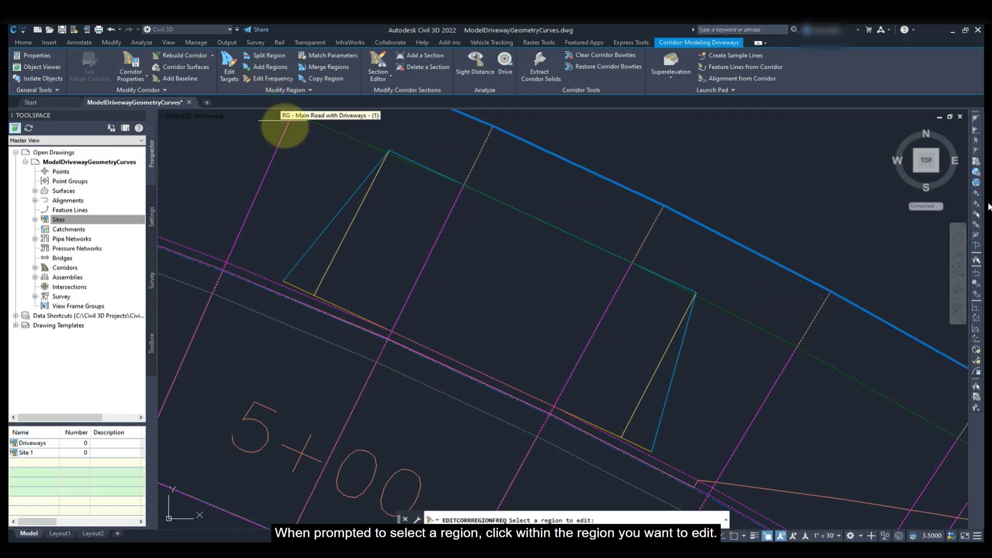
{"action": "left_click", "coordinate": [293, 152]}
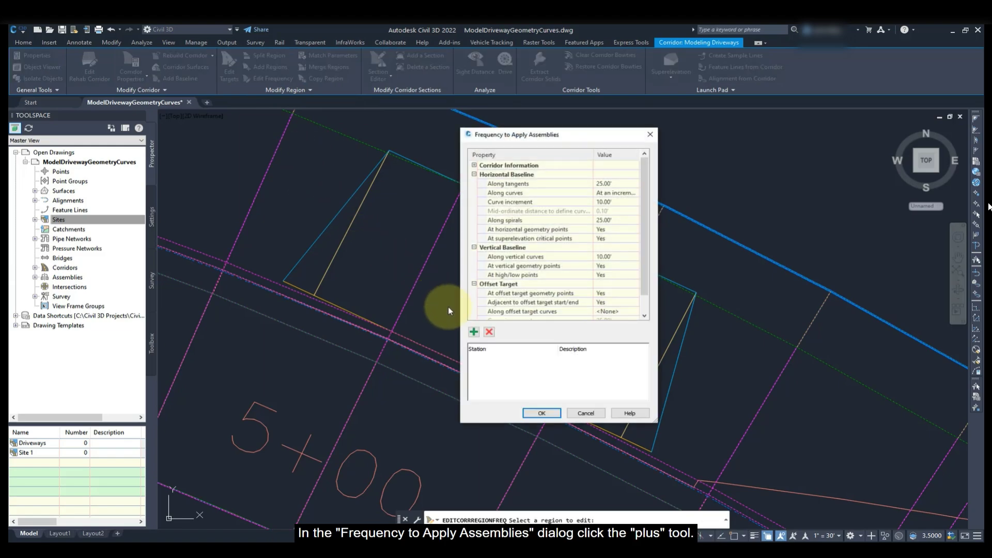
{"action": "left_click", "coordinate": [474, 333]}
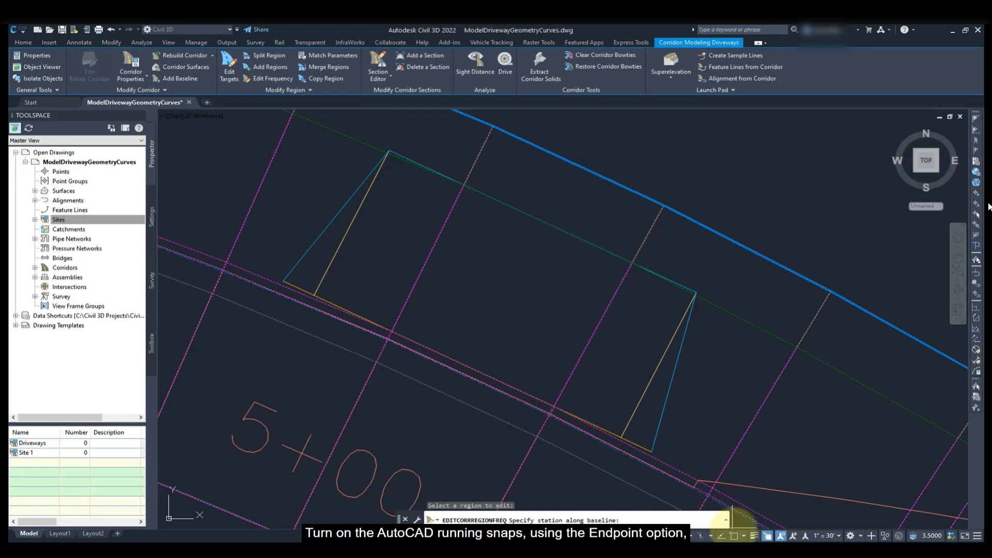
- Turn on the running Endpoint object snap in the drafting settings
{"action": "left_click", "coordinate": [737, 536]}
{"action": "left_click", "coordinate": [471, 247]}
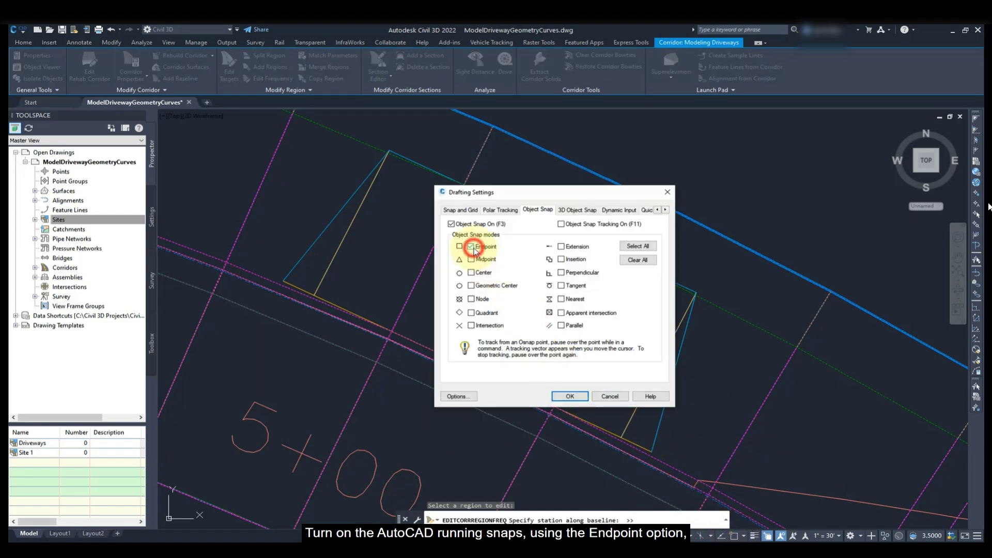
{"action": "left_click", "coordinate": [569, 396]}
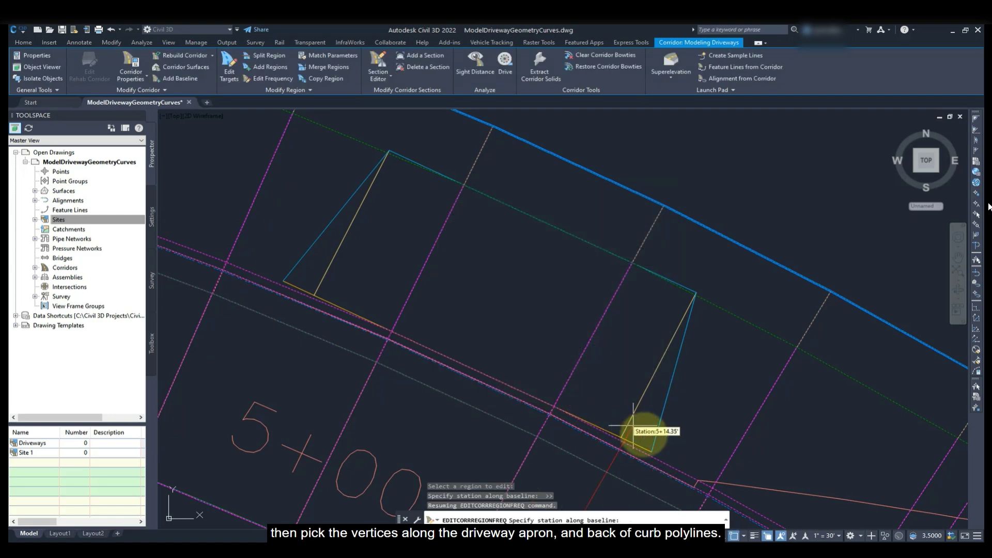
- Add custom stations at the six driveway apron and back-of-curb vertices, from 4+93.32' to 5+16.03', and apply them to the corridor
{"action": "left_click", "coordinate": [652, 452]}
{"action": "left_click", "coordinate": [622, 436]}
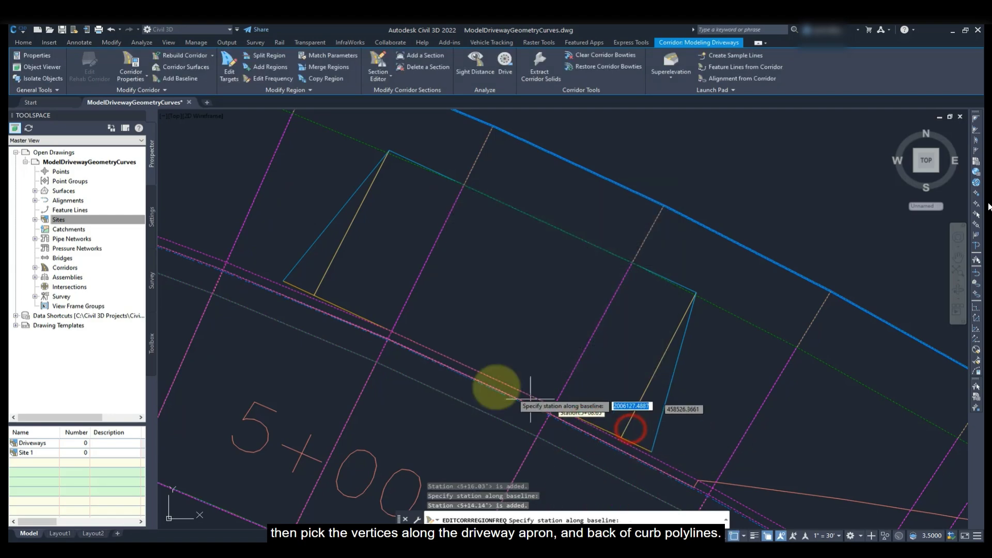
{"action": "left_click", "coordinate": [318, 293]}
{"action": "left_click", "coordinate": [293, 275]}
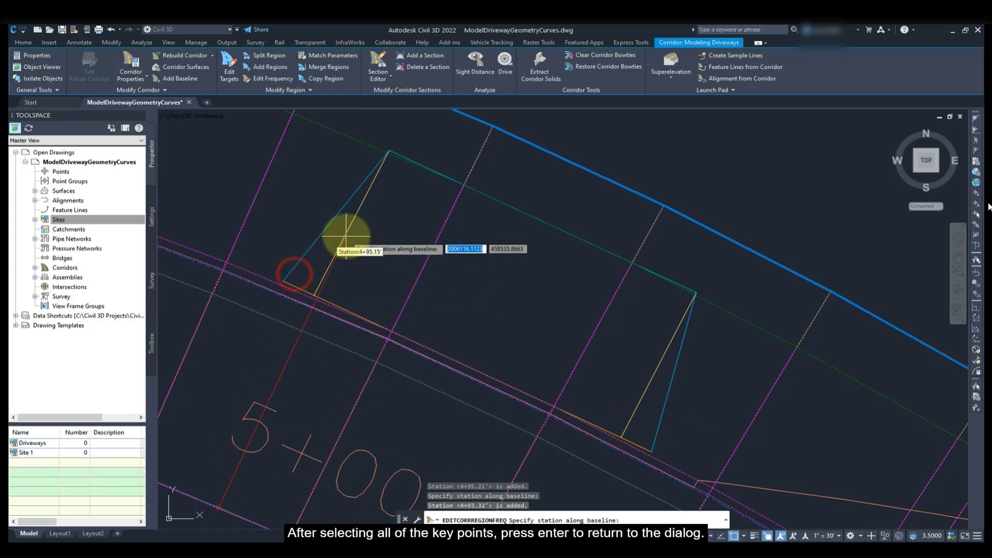
{"action": "left_click", "coordinate": [372, 188]}
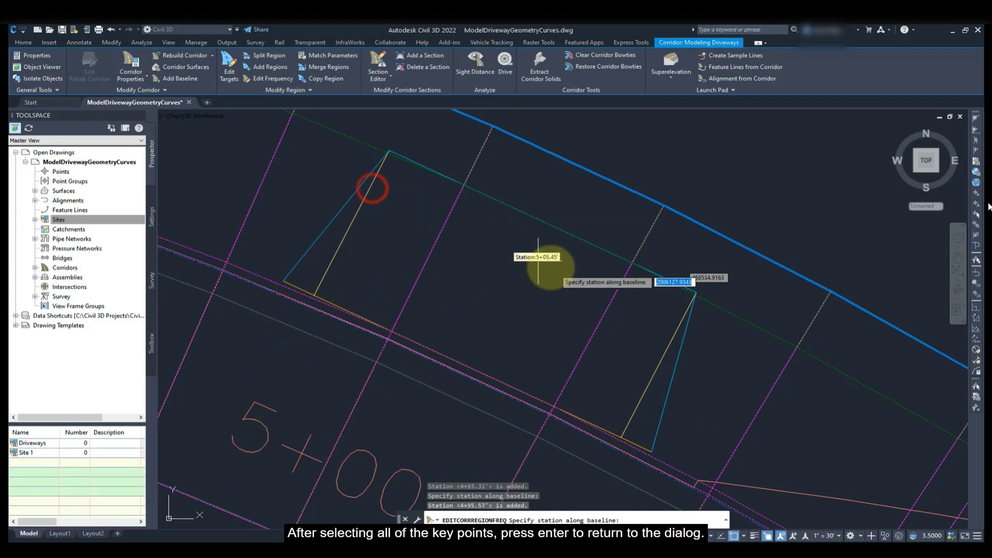
{"action": "left_click", "coordinate": [696, 309]}
{"action": "key", "text": "Return"}
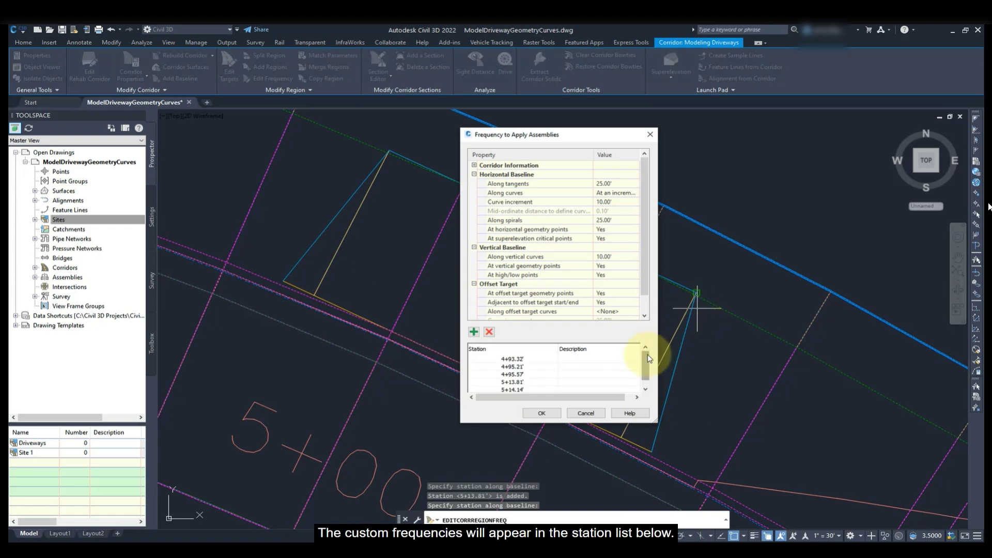
{"action": "left_click_drag", "start_coordinate": [647, 356], "coordinate": [646, 365]}
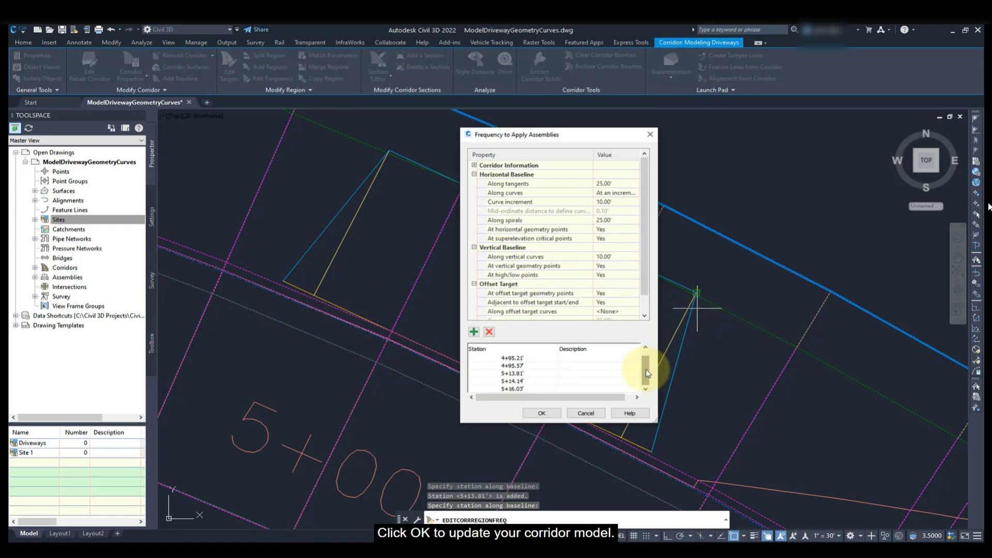
{"action": "left_click", "coordinate": [555, 413]}
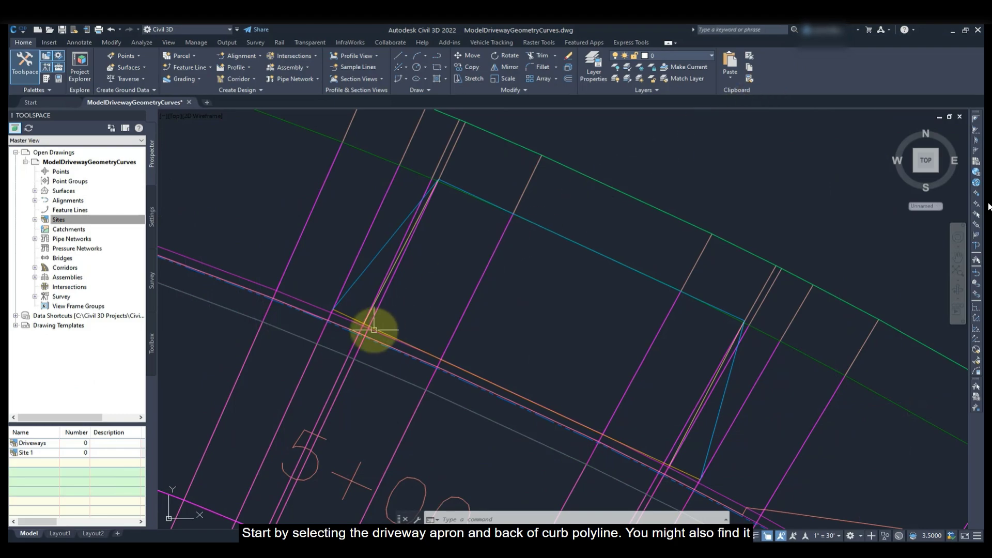
- Select the apron and back-of-curb polylines and snap their two curb-side vertices at the driveway's lower-station end onto the back-of-curb feature
{"action": "scroll", "coordinate": [372, 329], "scroll_direction": "up", "scroll_amount": 7}
{"action": "middle_click_drag", "start_coordinate": [372, 328], "coordinate": [549, 381]}
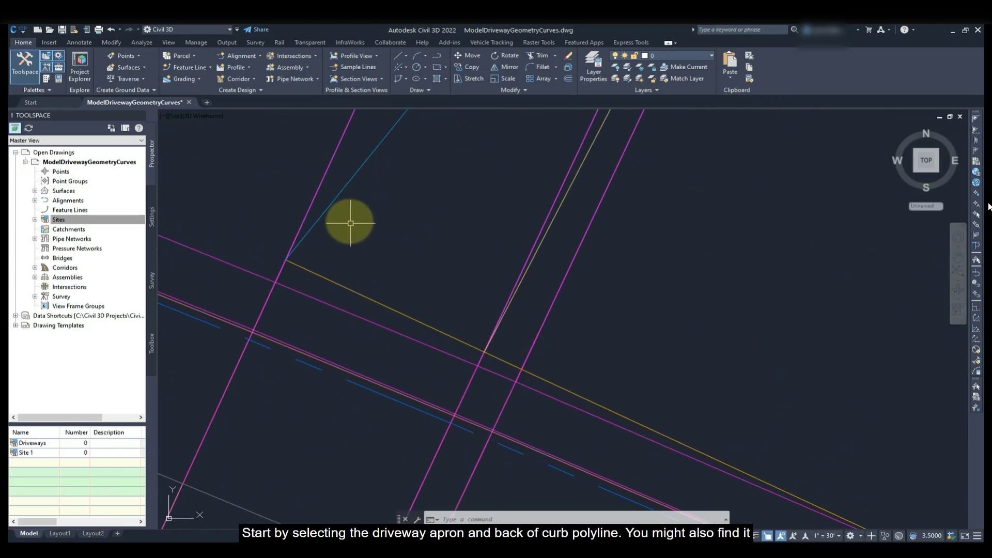
{"action": "left_click", "coordinate": [336, 201]}
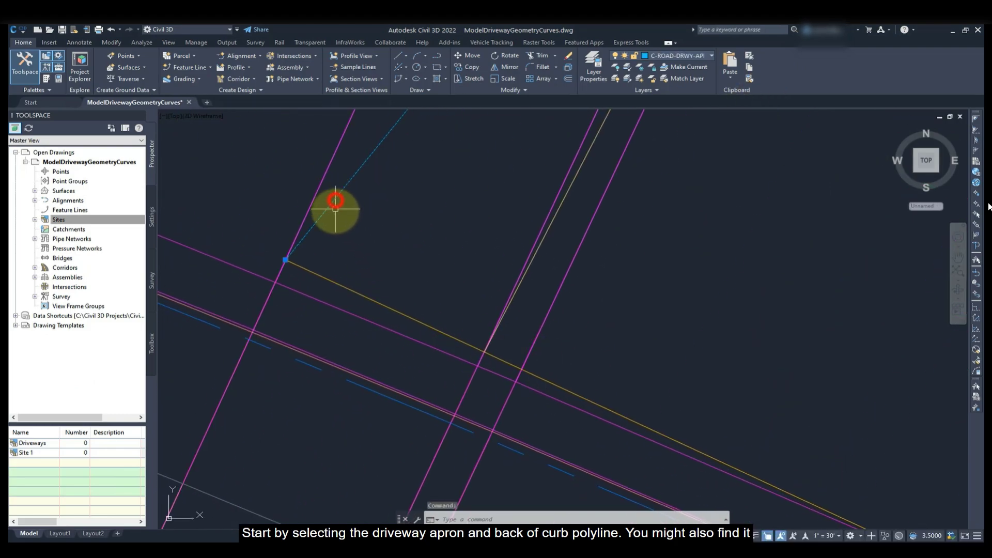
{"action": "left_click", "coordinate": [333, 280]}
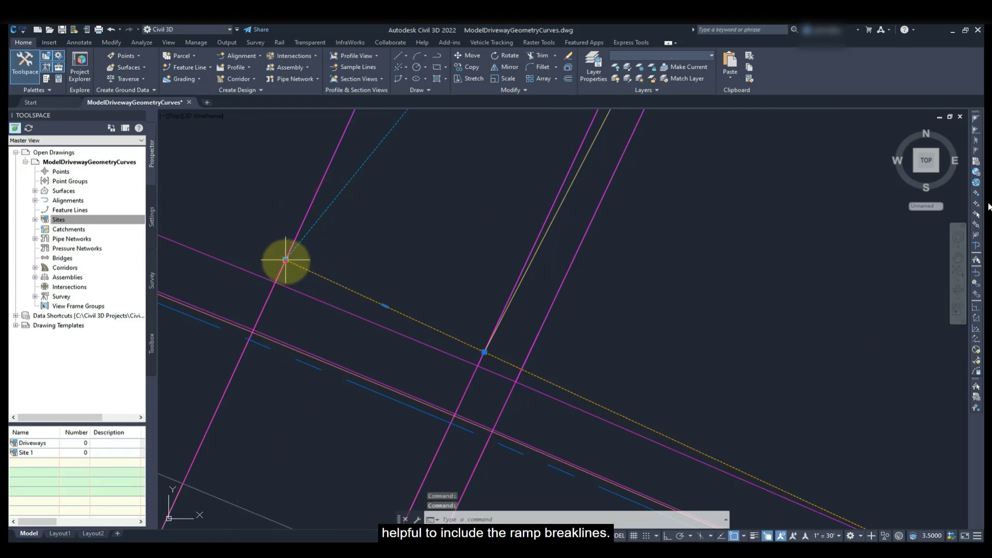
{"action": "left_click_drag", "start_coordinate": [285, 260], "coordinate": [276, 282]}
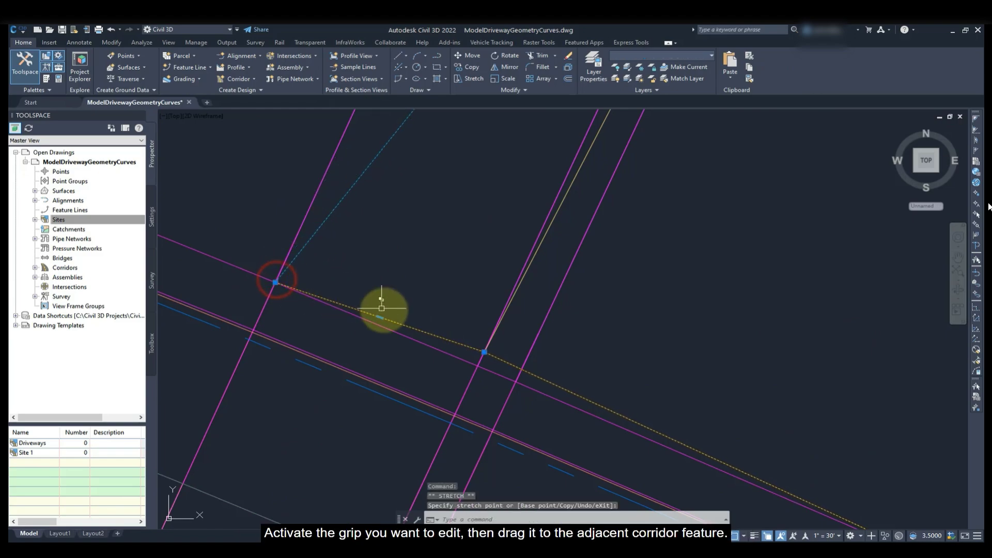
{"action": "left_click", "coordinate": [484, 352]}
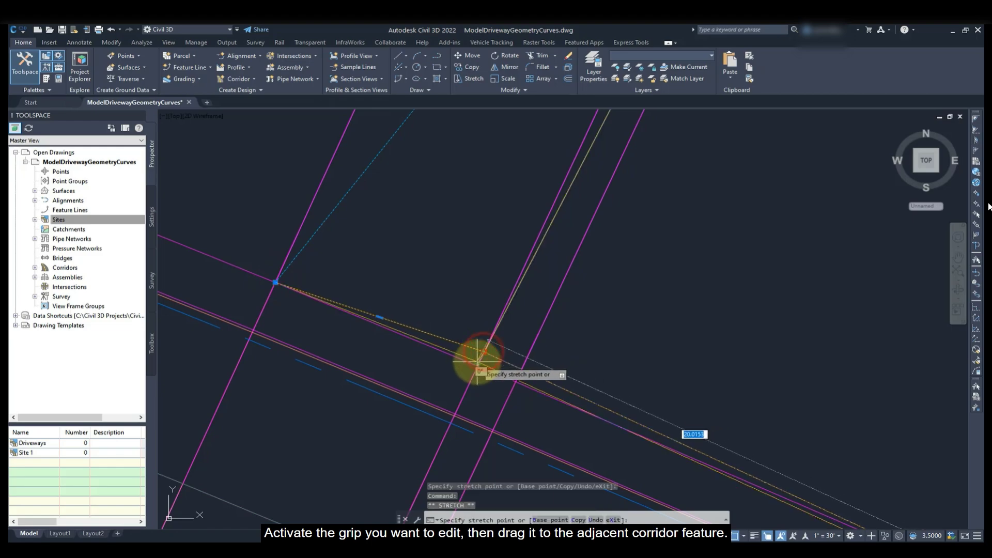
{"action": "left_click", "coordinate": [482, 352]}
- Snap the two curb-side vertices at the driveway's higher-station end onto the corridor's back-of-curb feature
{"action": "middle_click_drag", "start_coordinate": [478, 359], "coordinate": [316, 233]}
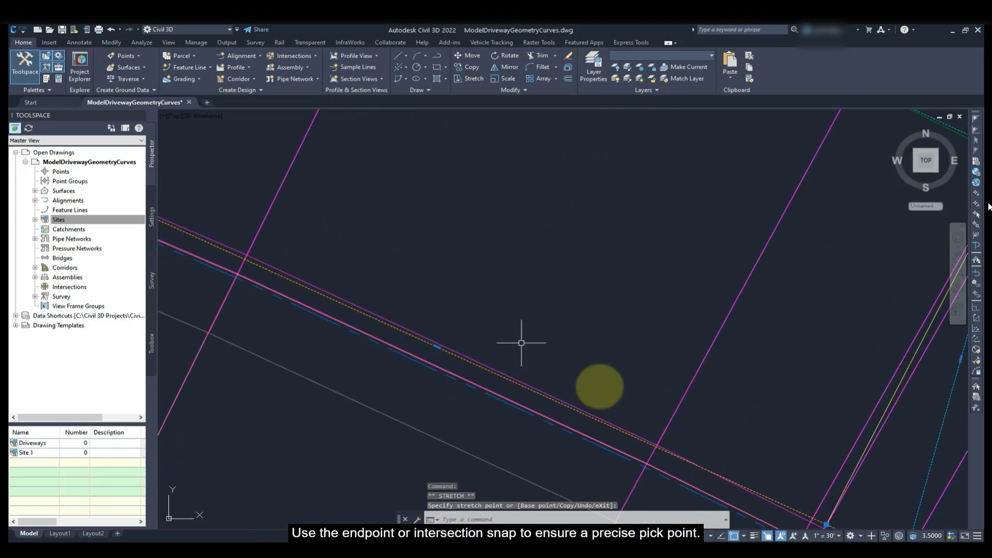
{"action": "middle_click_drag", "start_coordinate": [688, 432], "coordinate": [242, 202]}
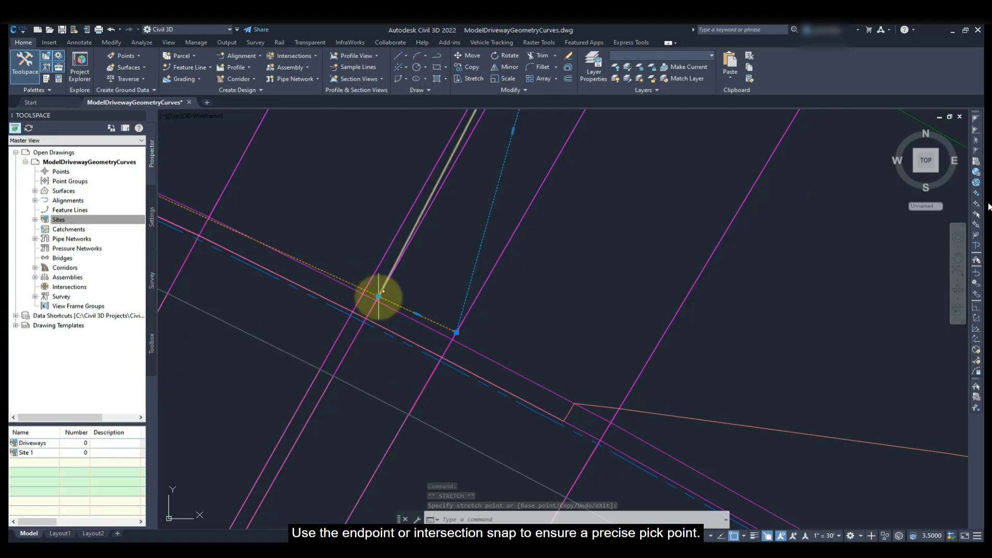
{"action": "left_click", "coordinate": [379, 296]}
{"action": "left_click", "coordinate": [377, 298]}
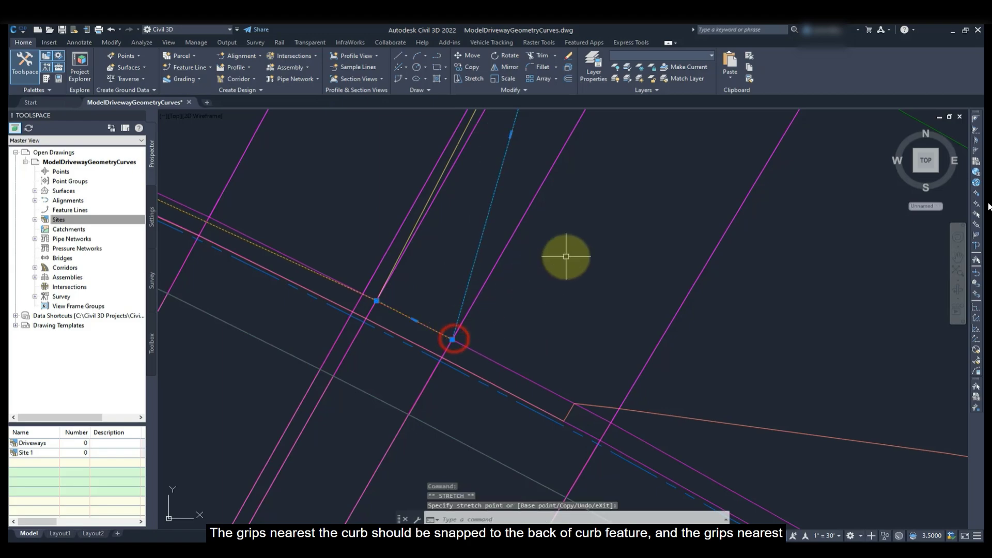
- Snap the apron polyline's sidewalk-side corner at the higher-station end onto the inner sidewalk feature
{"action": "scroll", "coordinate": [565, 257], "scroll_direction": "down", "scroll_amount": 2}
{"action": "middle_click_drag", "start_coordinate": [576, 170], "coordinate": [539, 350]}
{"action": "scroll", "coordinate": [539, 234], "scroll_direction": "up", "scroll_amount": 4}
{"action": "scroll", "coordinate": [539, 233], "scroll_direction": "up", "scroll_amount": 2}
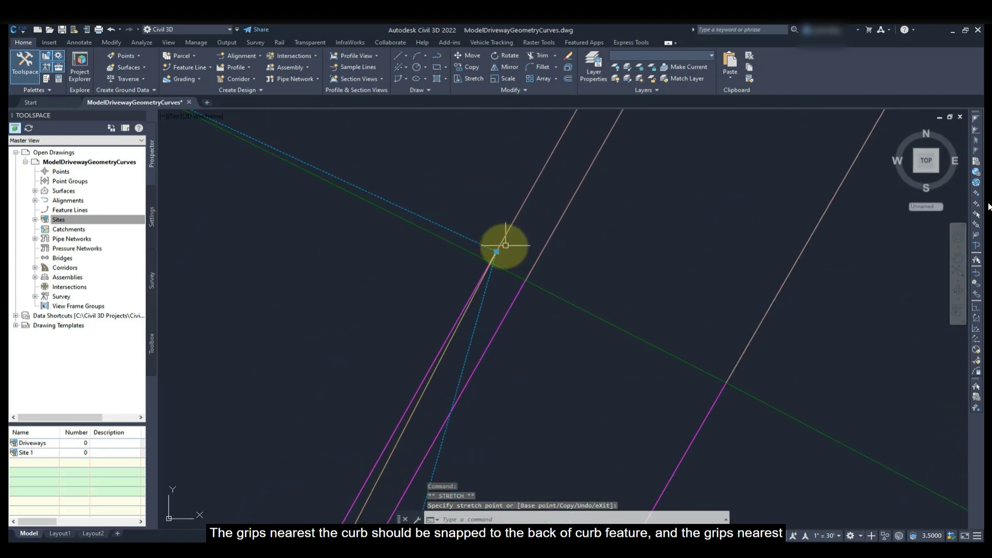
{"action": "left_click", "coordinate": [497, 252]}
{"action": "left_click", "coordinate": [490, 262]}
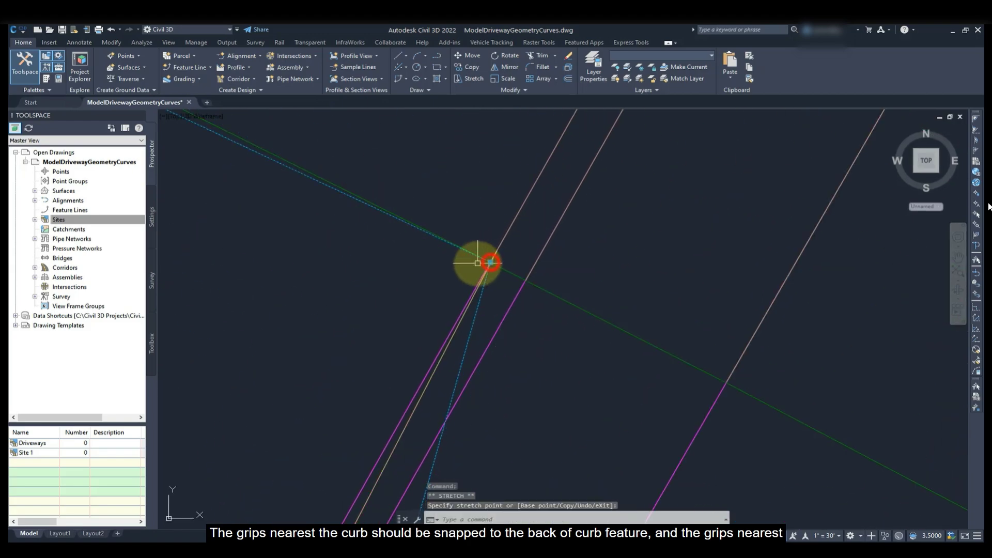
{"action": "scroll", "coordinate": [445, 258], "scroll_direction": "down", "scroll_amount": 4}
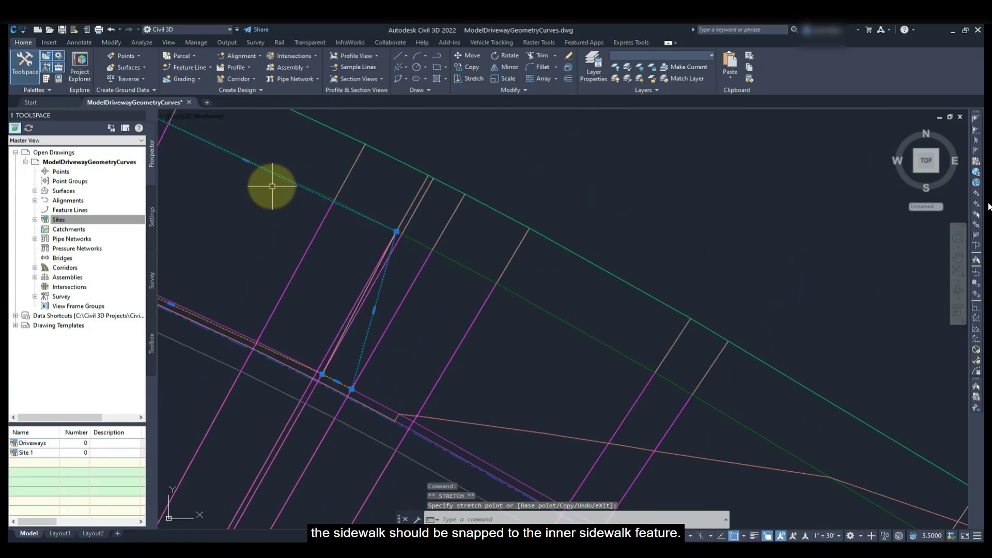
- Snap the apron polyline's sidewalk-side corner at the lower-station end onto the inner sidewalk feature
{"action": "scroll", "coordinate": [320, 203], "scroll_direction": "up", "scroll_amount": 4}
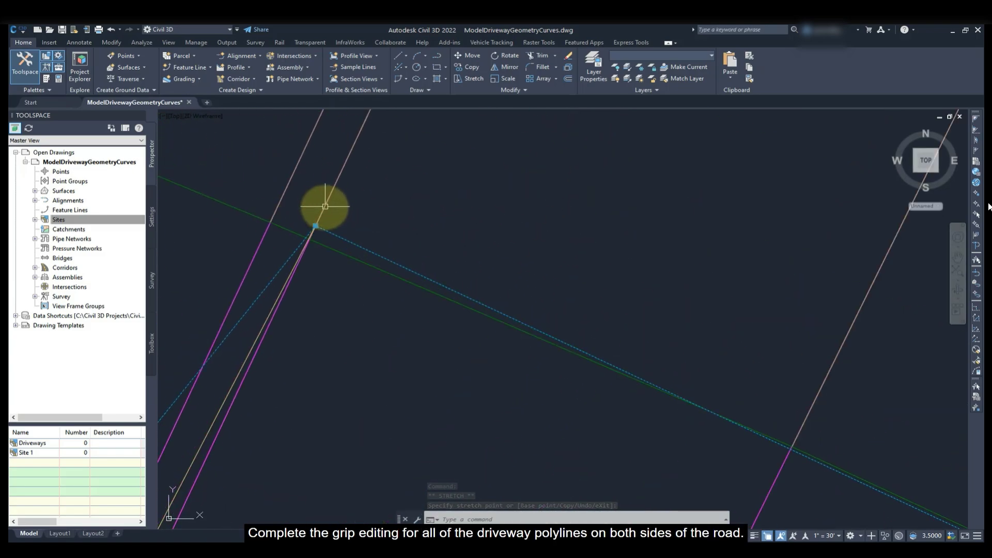
{"action": "left_click", "coordinate": [316, 224]}
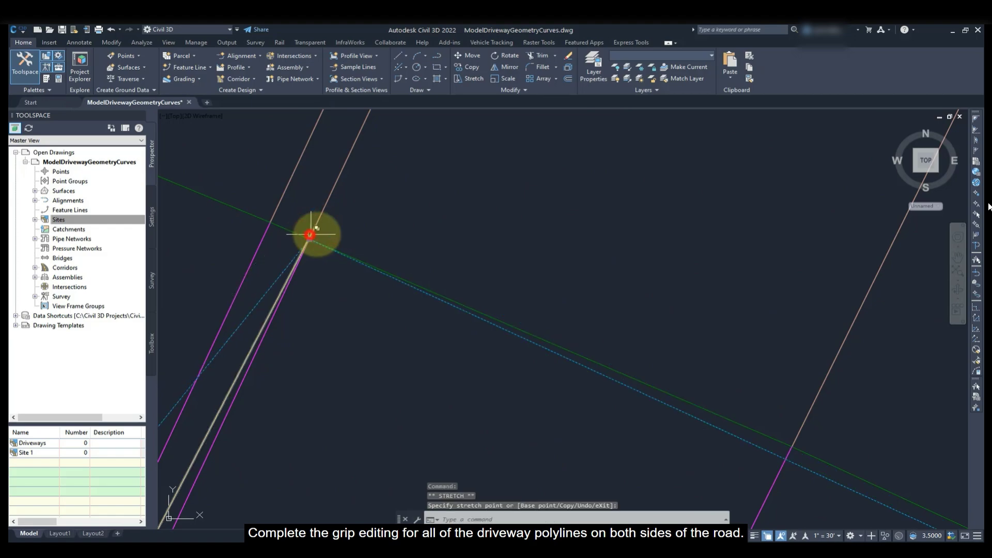
{"action": "left_click", "coordinate": [386, 230]}
{"action": "scroll", "coordinate": [386, 230], "scroll_direction": "down", "scroll_amount": 3}
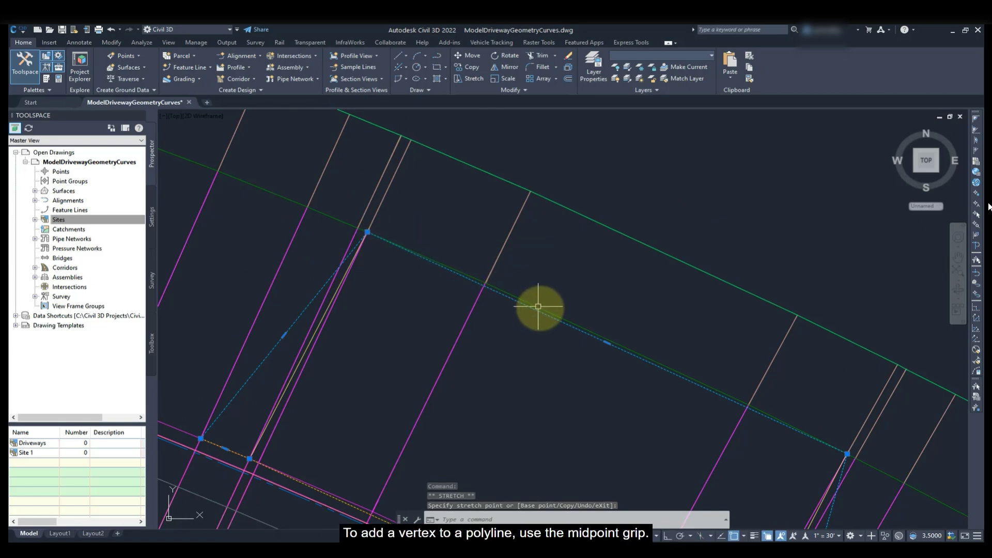
- Add two vertices to the apron polyline's sidewalk-side edge where the intermediate corridor frequency lines meet the inner sidewalk feature
{"action": "mouse_move", "coordinate": [607, 343]}
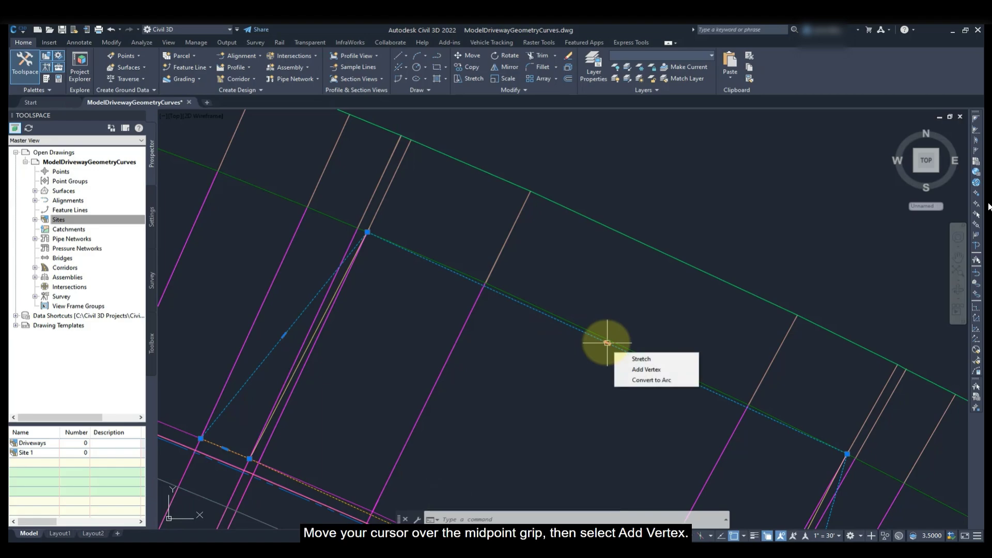
{"action": "left_click", "coordinate": [632, 369]}
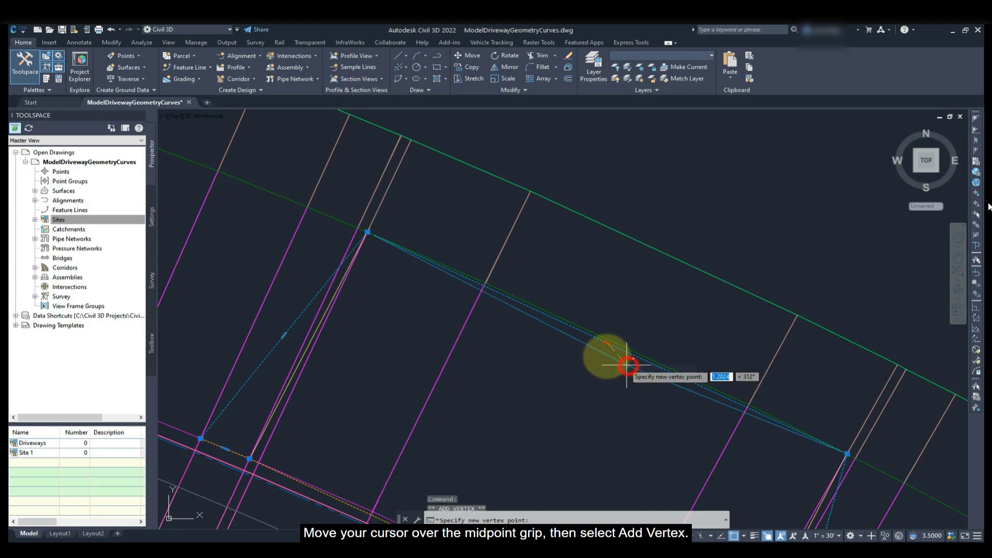
{"action": "left_click", "coordinate": [485, 283]}
{"action": "mouse_move", "coordinate": [487, 284]}
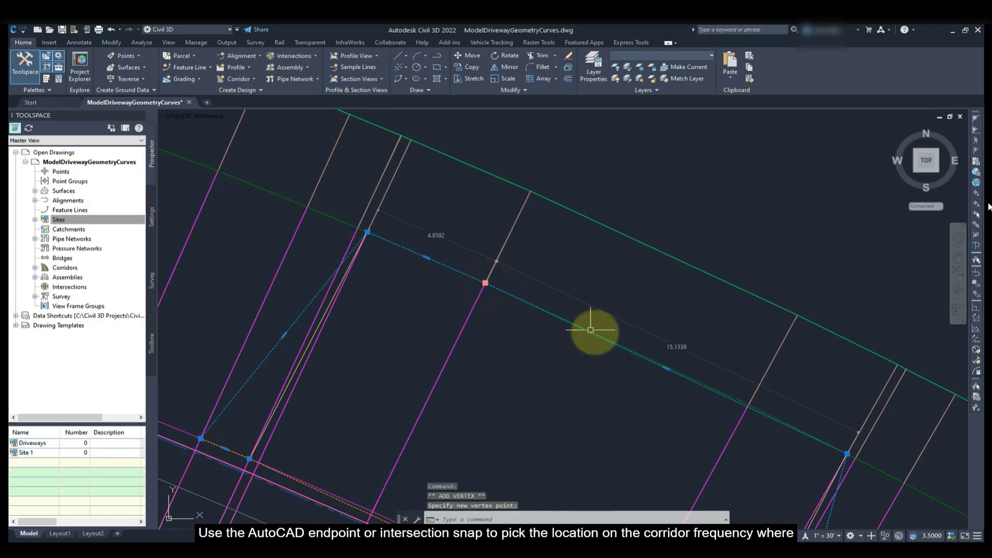
{"action": "mouse_move", "coordinate": [666, 369]}
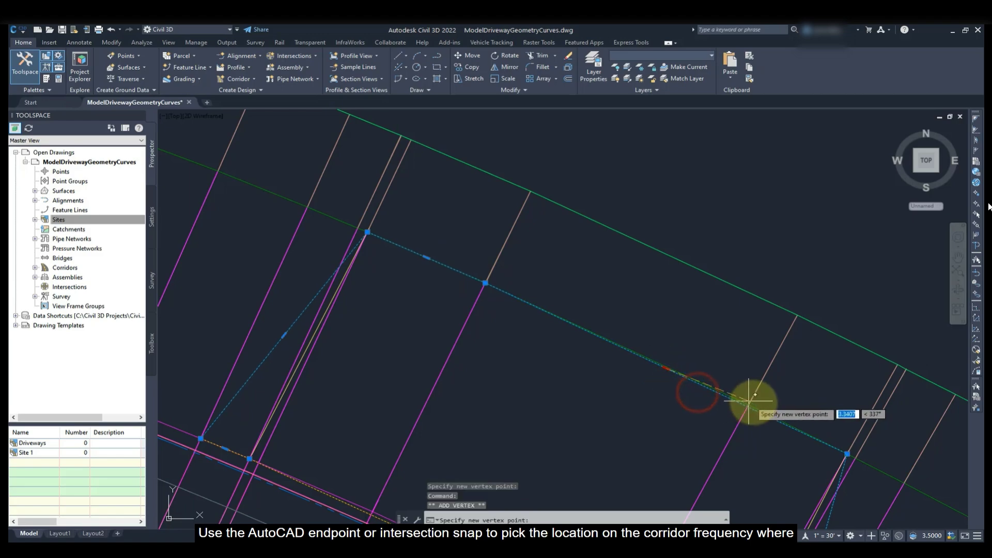
{"action": "left_click", "coordinate": [753, 405]}
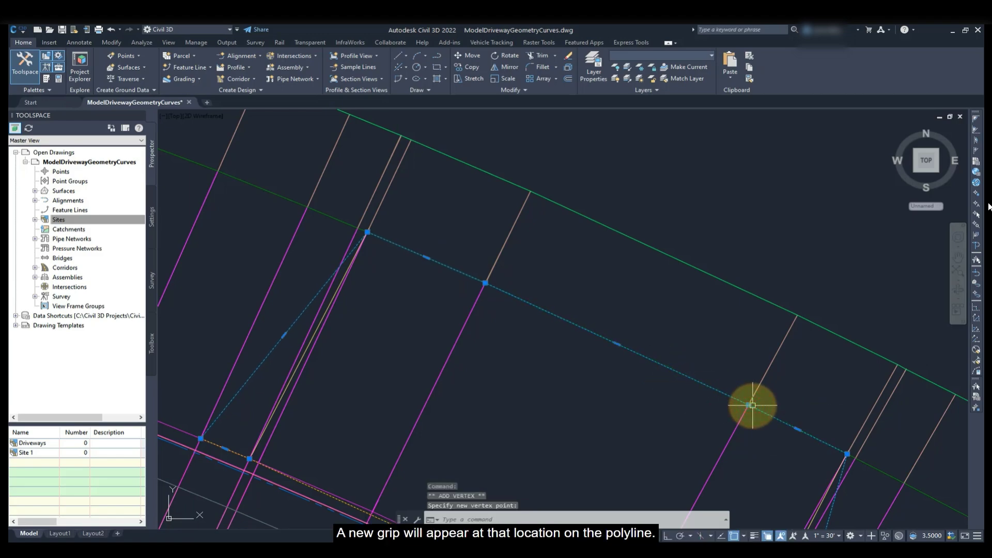
- Add two vertices to the back-of-curb polyline's long segment, at the two corridor frequency lines nearest the driveway's higher-station end
{"action": "scroll", "coordinate": [753, 405], "scroll_direction": "down", "scroll_amount": 2}
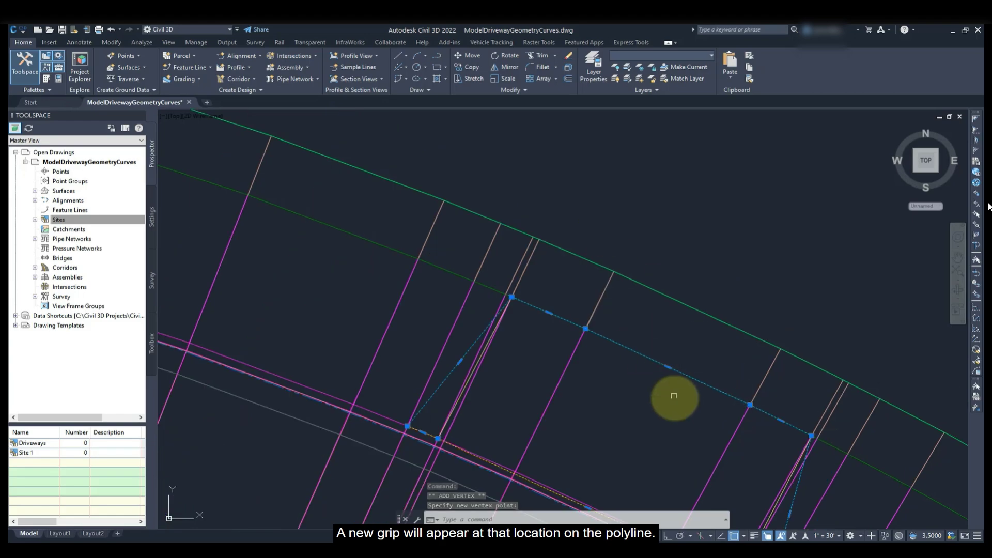
{"action": "middle_click_drag", "start_coordinate": [706, 422], "coordinate": [507, 217]}
{"action": "scroll", "coordinate": [539, 373], "scroll_direction": "up", "scroll_amount": 3}
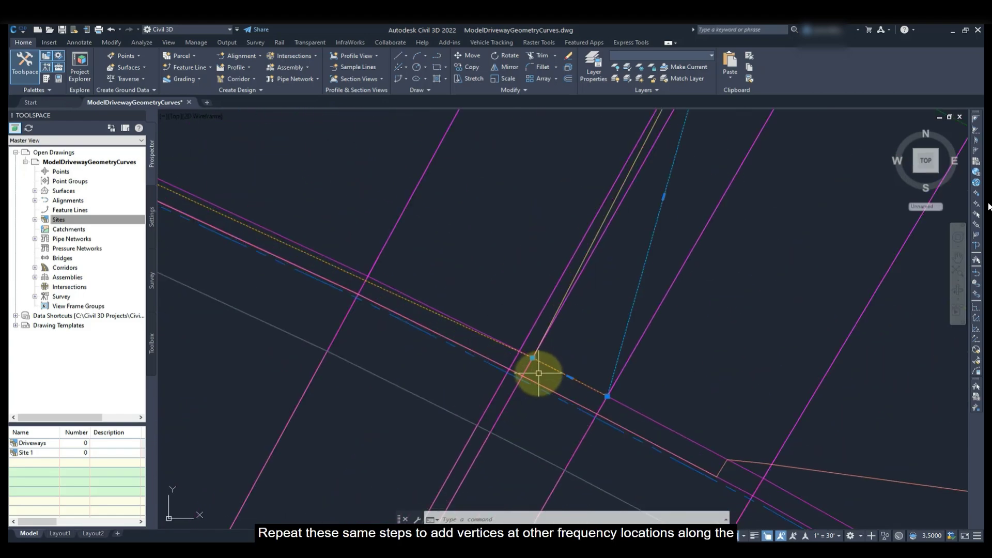
{"action": "middle_click_drag", "start_coordinate": [478, 342], "coordinate": [550, 386]}
{"action": "scroll", "coordinate": [404, 336], "scroll_direction": "up", "scroll_amount": 2}
{"action": "middle_click_drag", "start_coordinate": [401, 339], "coordinate": [491, 390]}
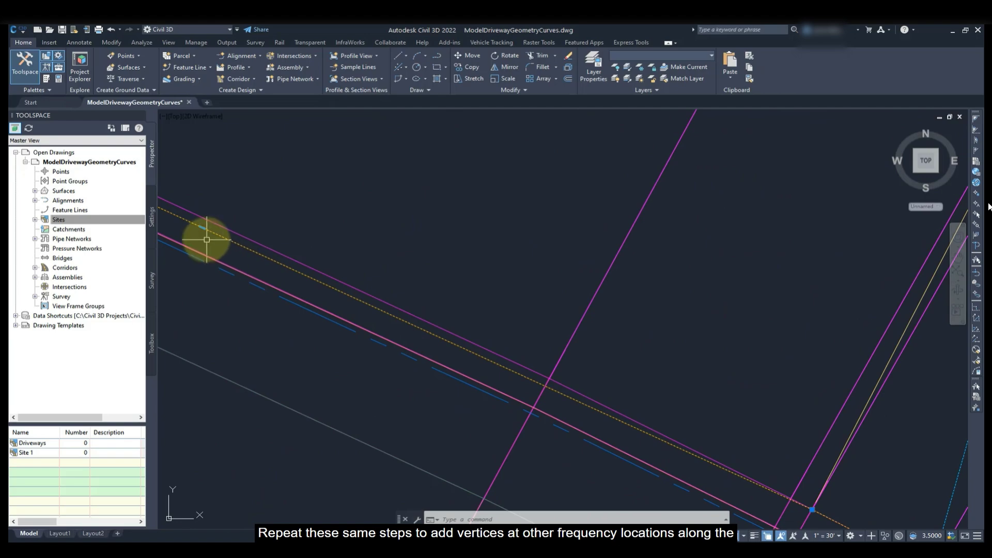
{"action": "mouse_move", "coordinate": [204, 225]}
{"action": "left_click", "coordinate": [236, 255]}
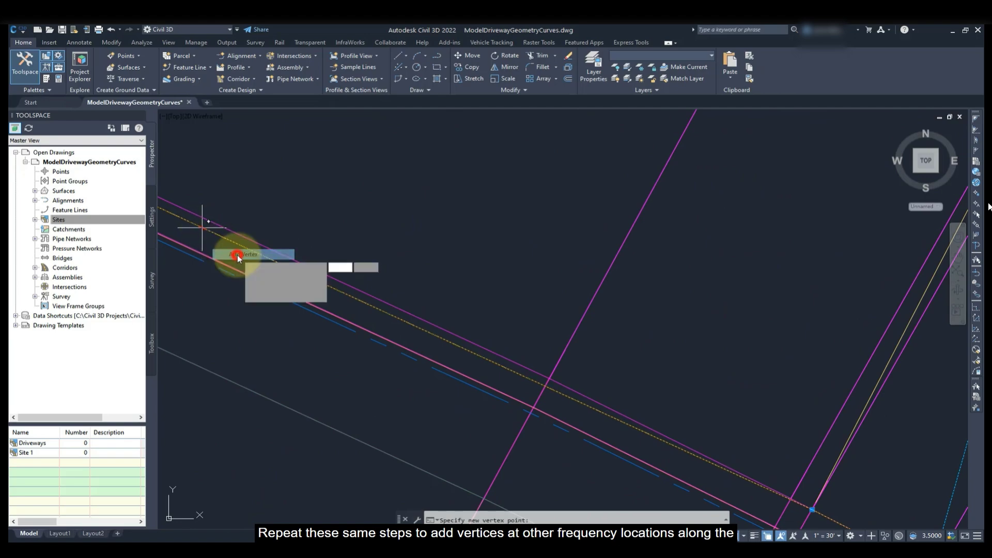
{"action": "left_click", "coordinate": [549, 379]}
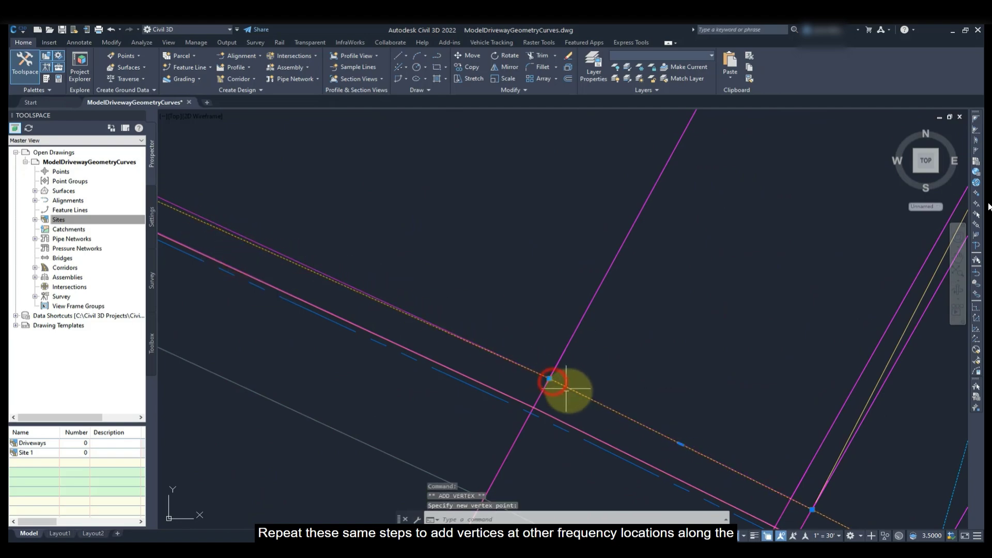
{"action": "mouse_move", "coordinate": [680, 444]}
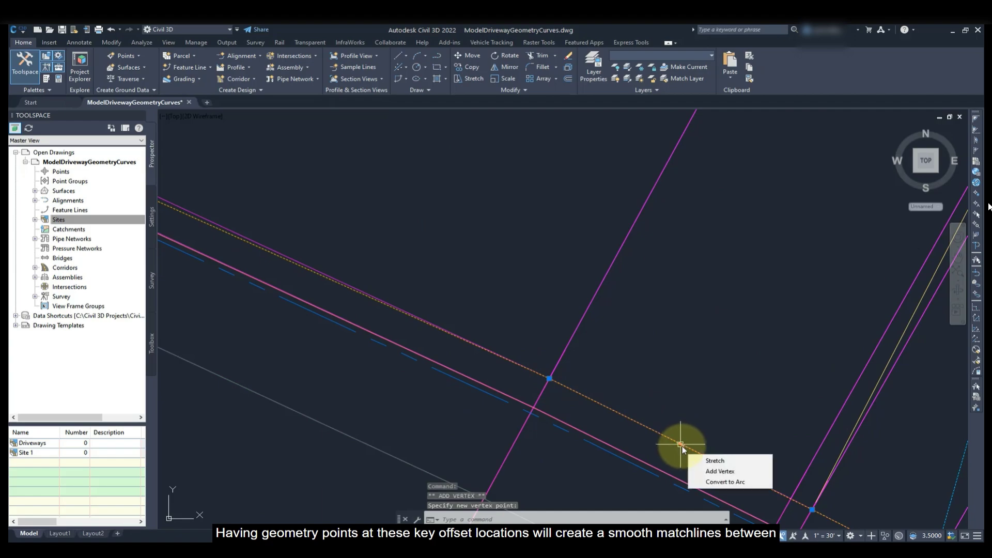
{"action": "left_click", "coordinate": [706, 471]}
{"action": "left_click", "coordinate": [790, 498]}
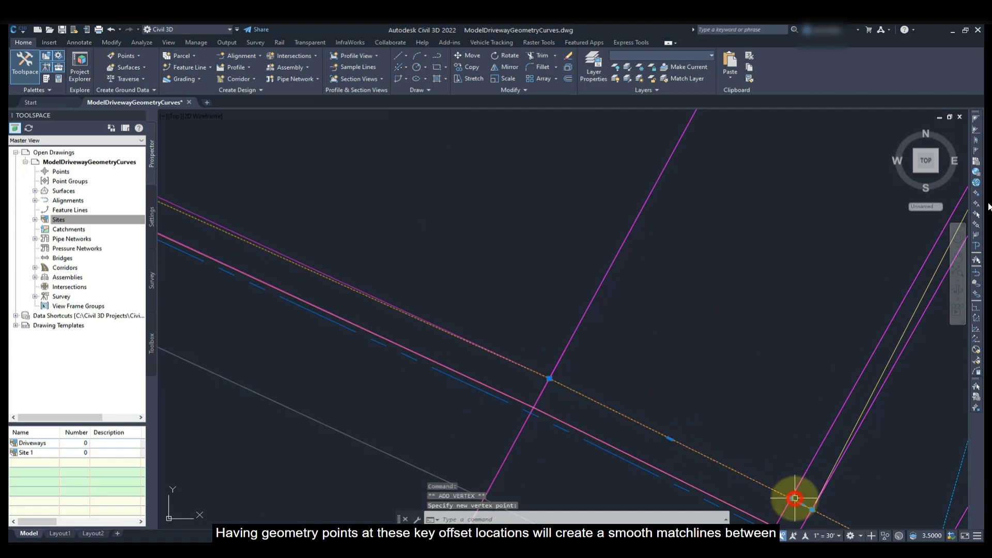
- Add two vertices to the back-of-curb polyline at the two corridor frequency lines nearest the driveway's lower-station end
{"action": "scroll", "coordinate": [711, 427], "scroll_direction": "down", "scroll_amount": 2}
{"action": "middle_click_drag", "start_coordinate": [527, 329], "coordinate": [709, 423]}
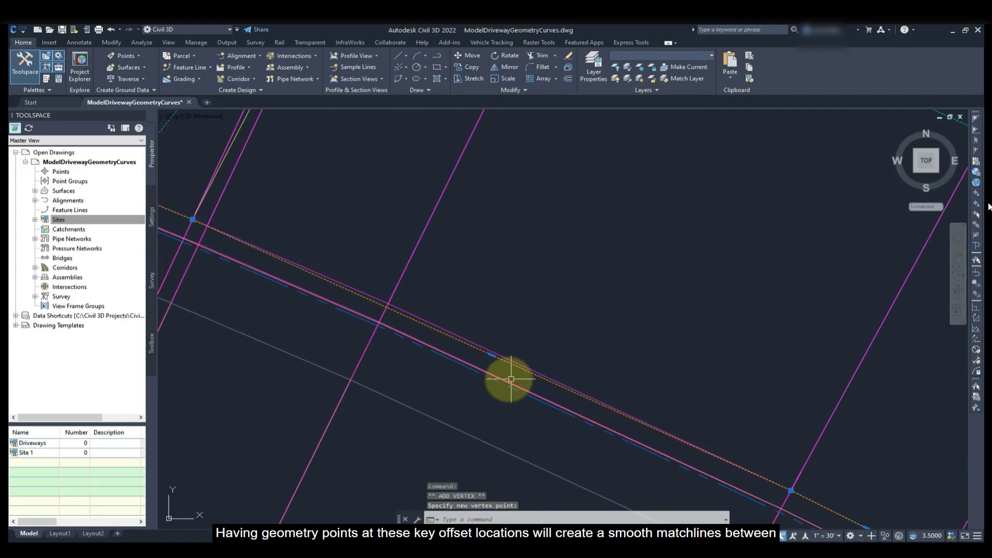
{"action": "mouse_move", "coordinate": [488, 360]}
{"action": "left_click", "coordinate": [519, 378]}
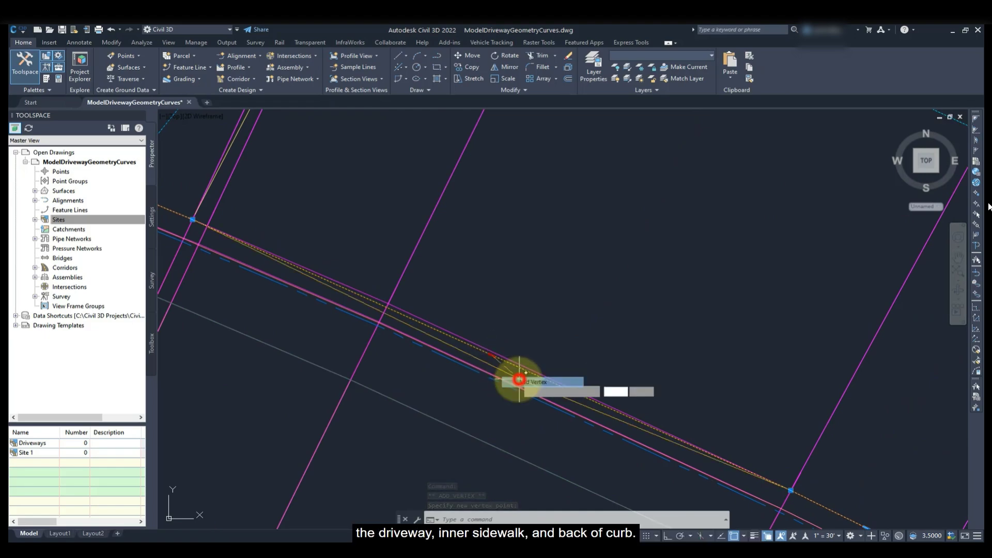
{"action": "left_click", "coordinate": [387, 304]}
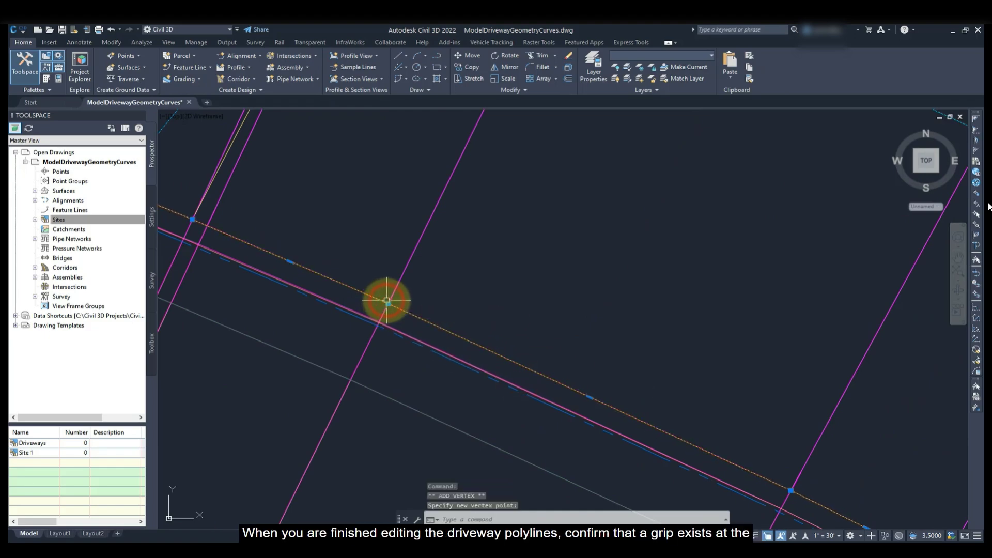
{"action": "mouse_move", "coordinate": [292, 263]}
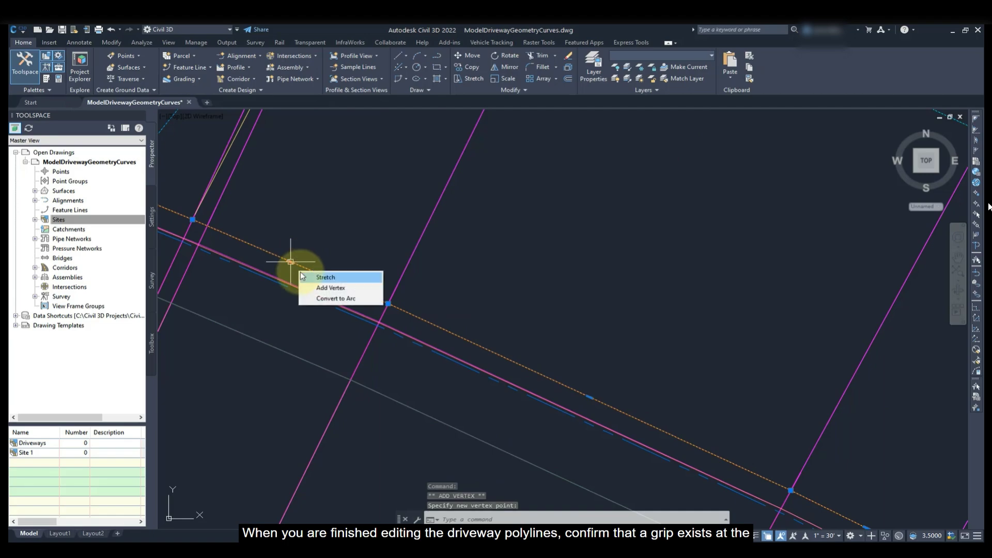
{"action": "left_click", "coordinate": [309, 286]}
{"action": "left_click", "coordinate": [207, 226]}
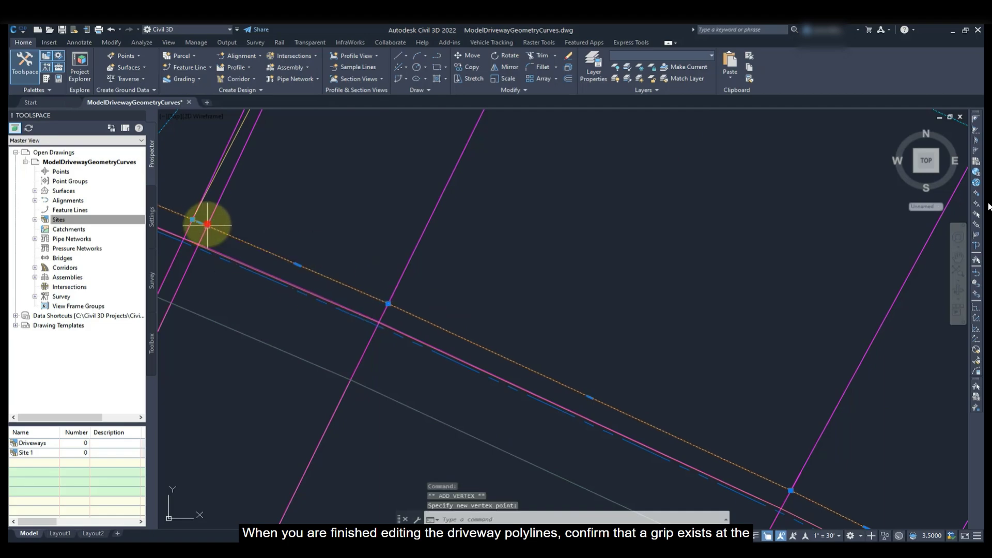
- Start creating feature lines from objects, choosing the driveway apron and back-of-curb polylines as the entities to convert
{"action": "scroll", "coordinate": [243, 227], "scroll_direction": "down", "scroll_amount": 2}
{"action": "middle_click_drag", "start_coordinate": [310, 228], "coordinate": [348, 344]}
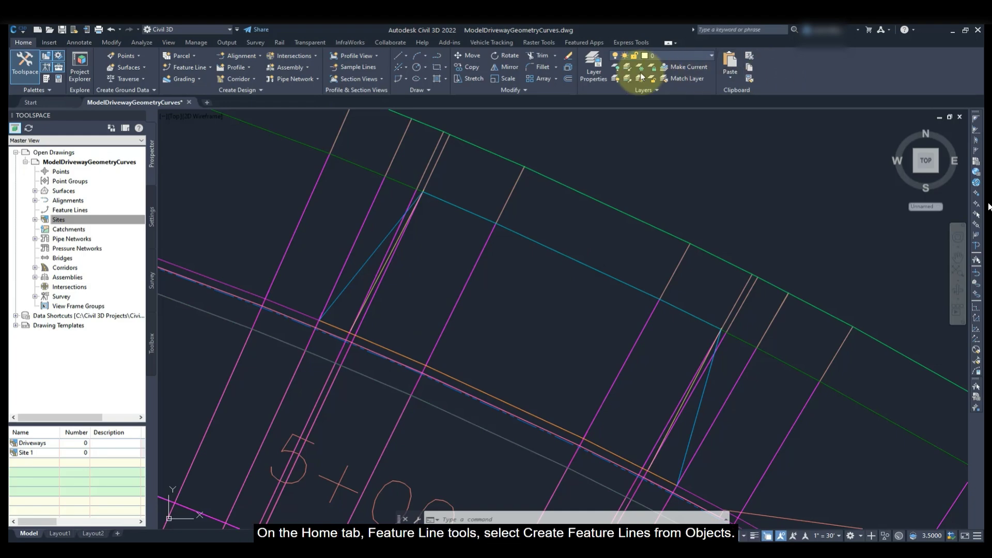
{"action": "left_click", "coordinate": [191, 68]}
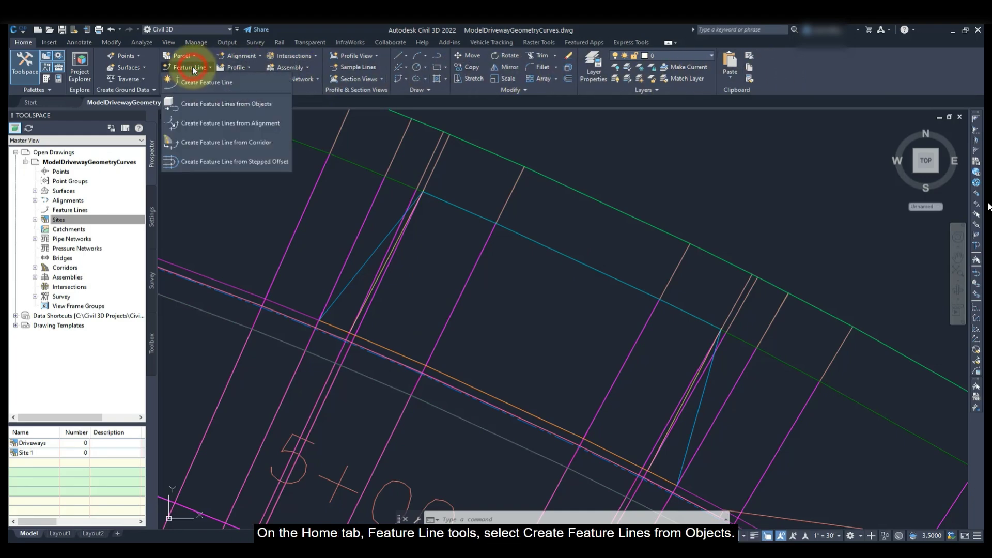
{"action": "left_click", "coordinate": [201, 104]}
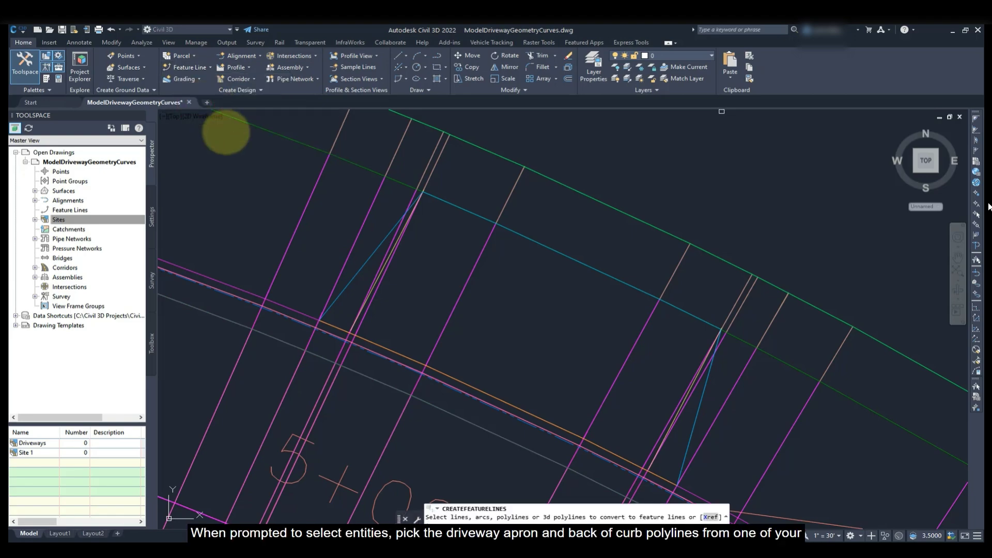
{"action": "left_click", "coordinate": [367, 257]}
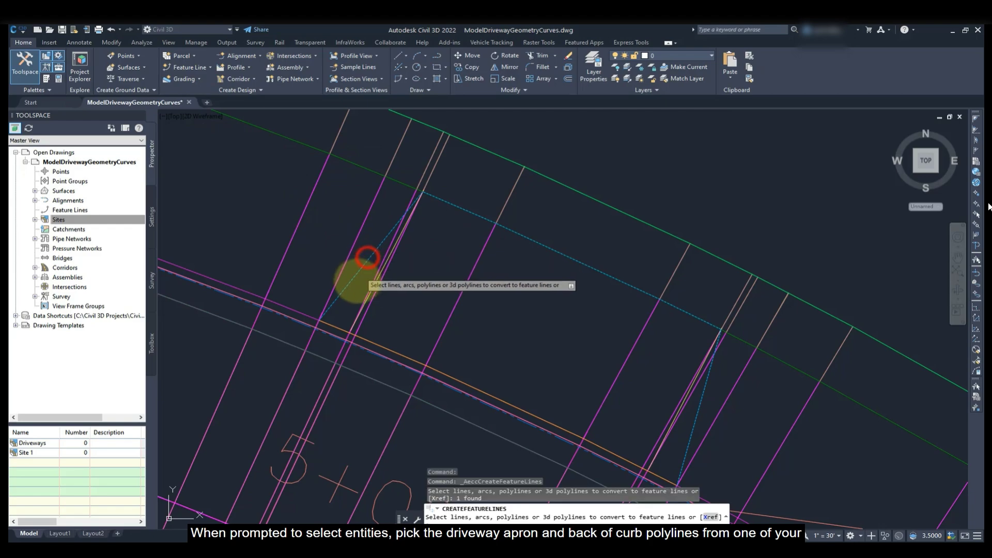
{"action": "left_click", "coordinate": [338, 327]}
{"action": "left_click", "coordinate": [388, 361]}
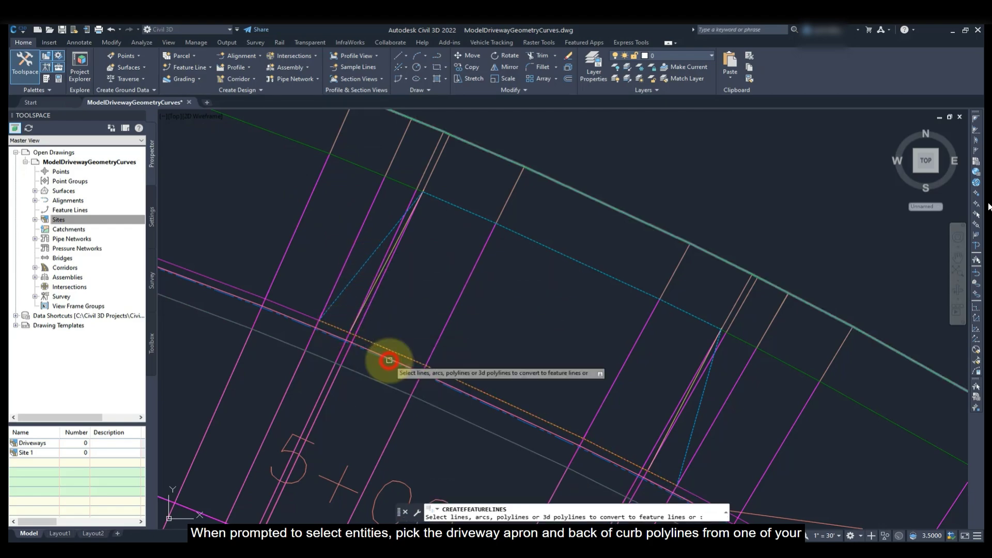
{"action": "key", "text": "Return"}
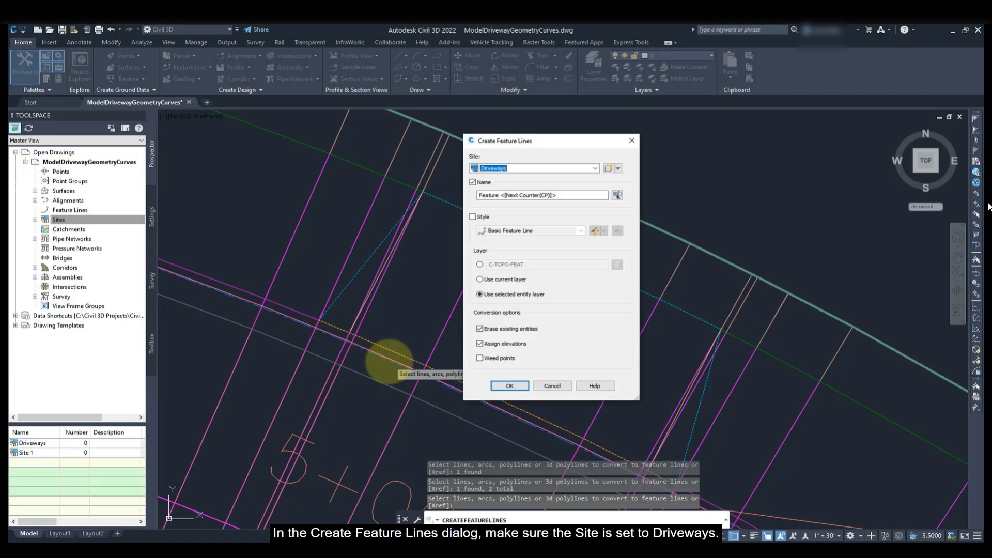
- Create the feature lines with name template "Driveway Left - B <[Next Counter(CP)]>" and elevations from the Modeling Driveways TOP surface, including intermediate grade break points
{"action": "left_click", "coordinate": [498, 194]}
{"action": "double_click", "coordinate": [497, 195]}
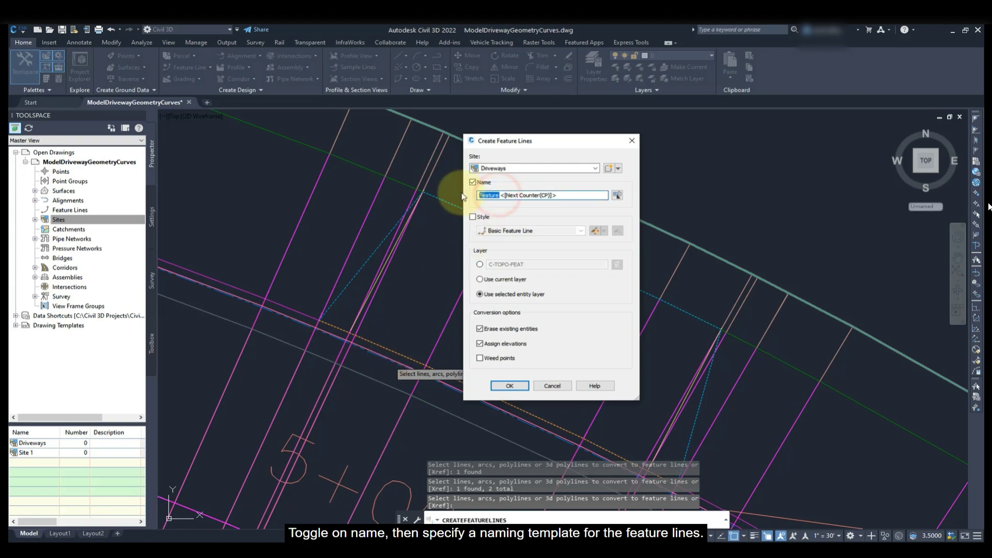
{"action": "type", "text": "Driveway Left - A"}
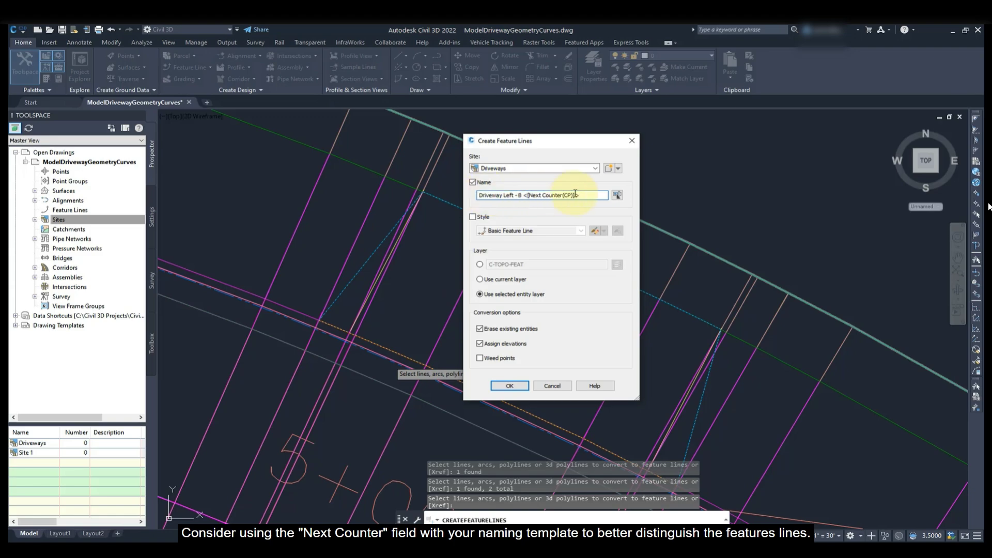
{"action": "left_click", "coordinate": [617, 195]}
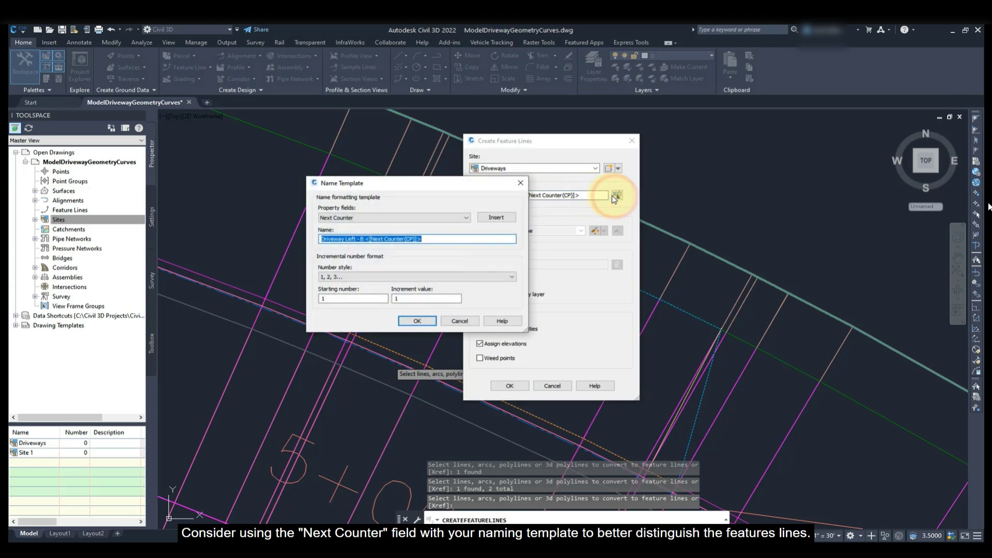
{"action": "left_click", "coordinate": [417, 321]}
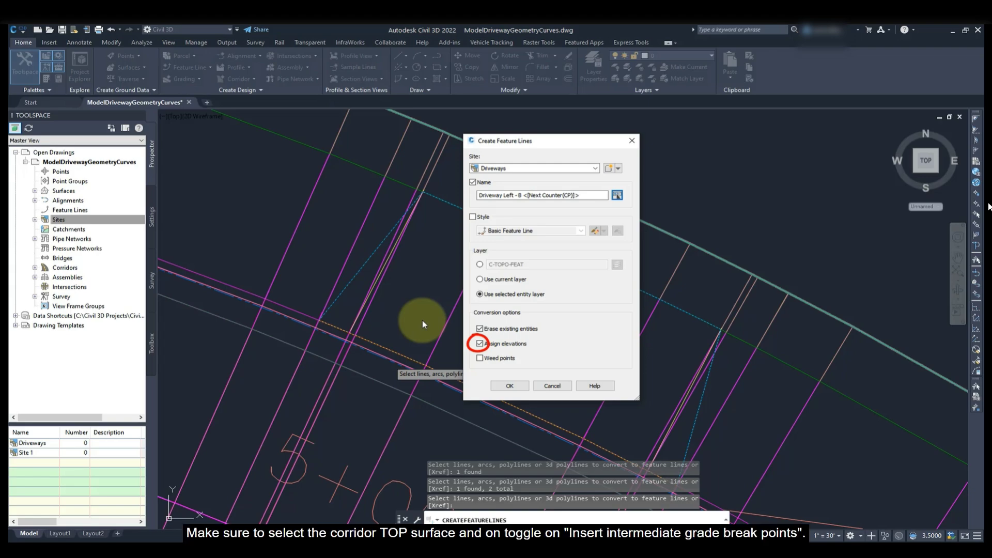
{"action": "left_click", "coordinate": [506, 386]}
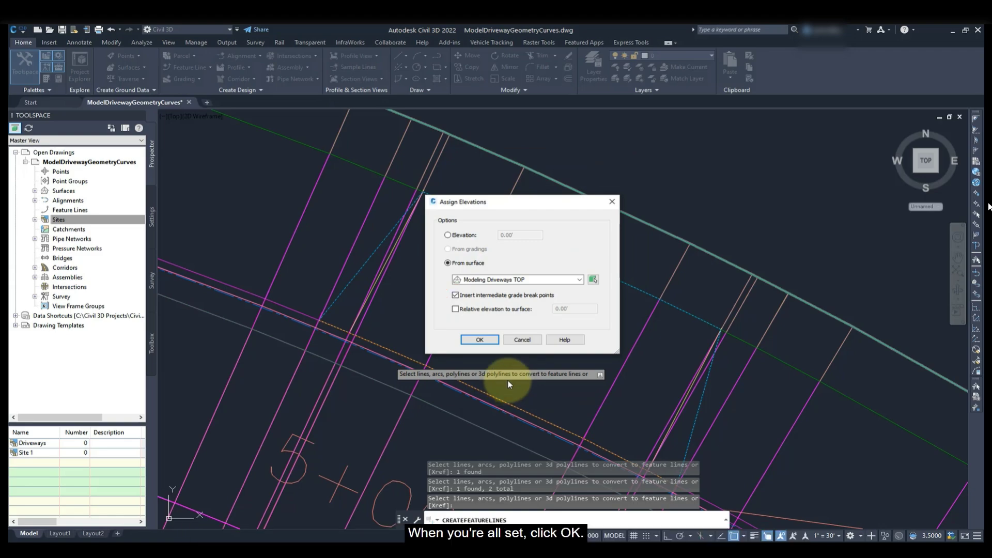
{"action": "left_click", "coordinate": [492, 339]}
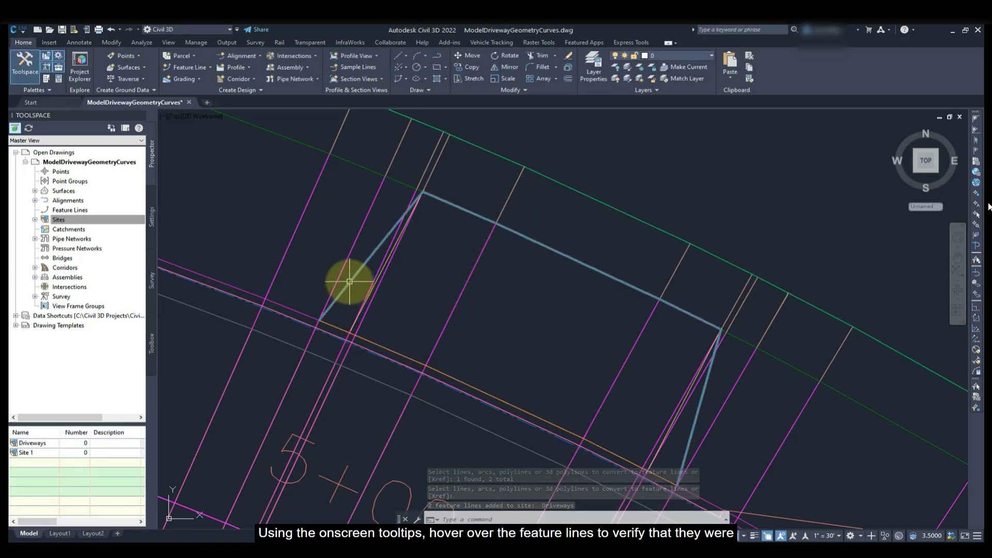
- Lower the back-of-curb feature line's interior vertices, stations 0+02.00 through 0+21.99, by 0.50' in the Elevation Editor
{"action": "mouse_move", "coordinate": [350, 282]}
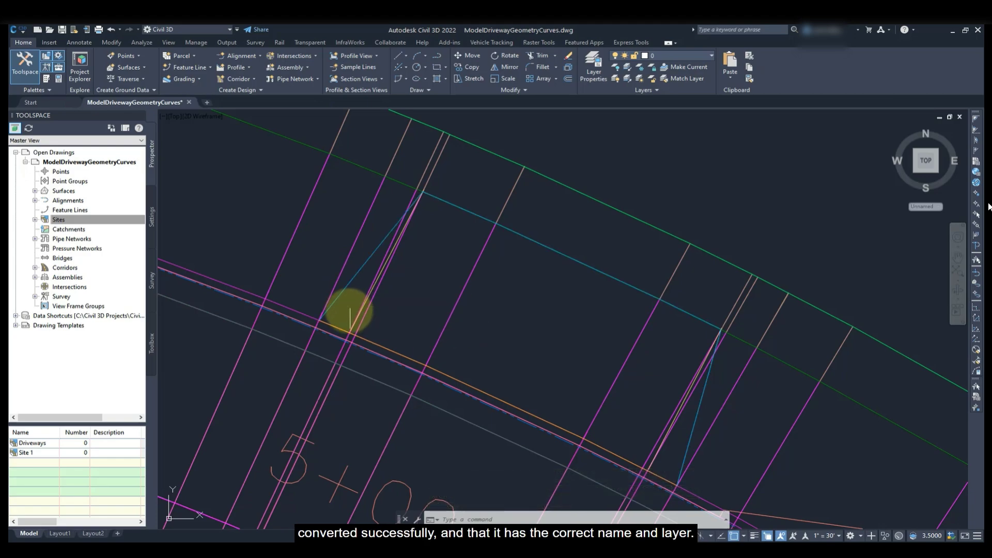
{"action": "mouse_move", "coordinate": [342, 327]}
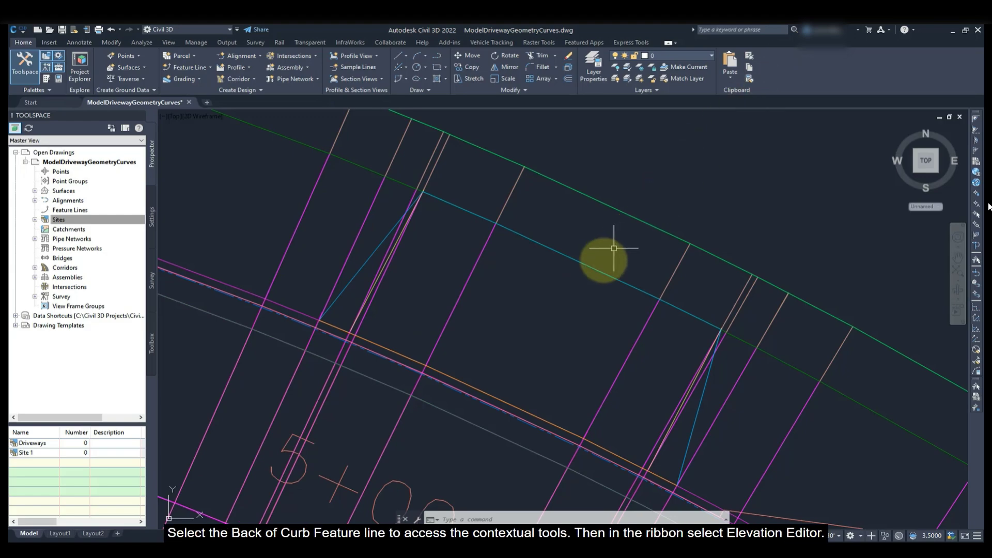
{"action": "left_click", "coordinate": [487, 391]}
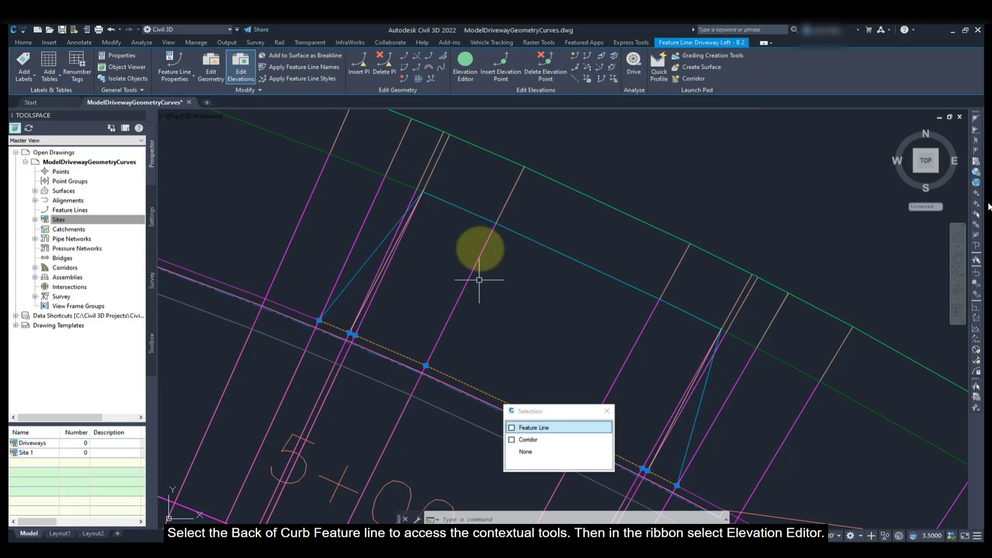
{"action": "left_click", "coordinate": [465, 75]}
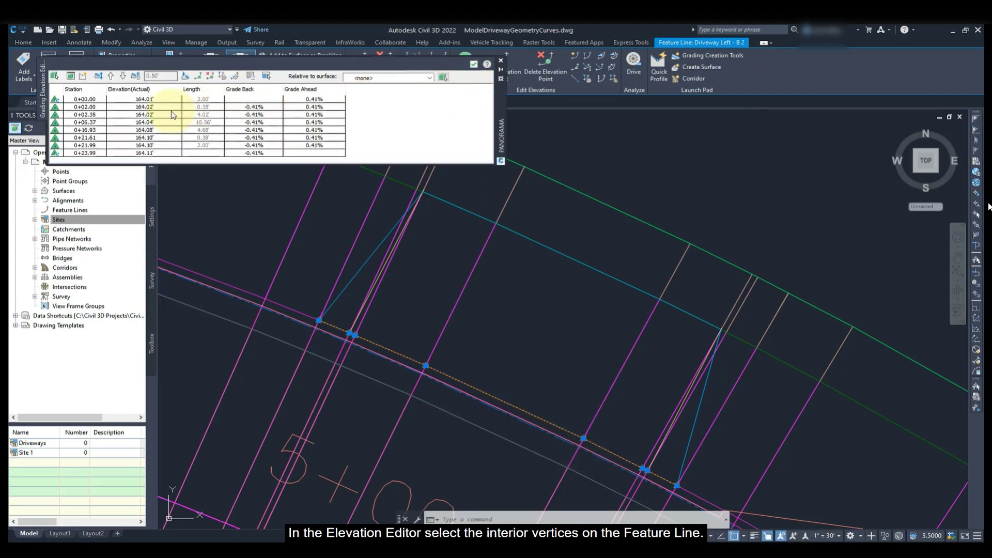
{"action": "left_click", "coordinate": [88, 109]}
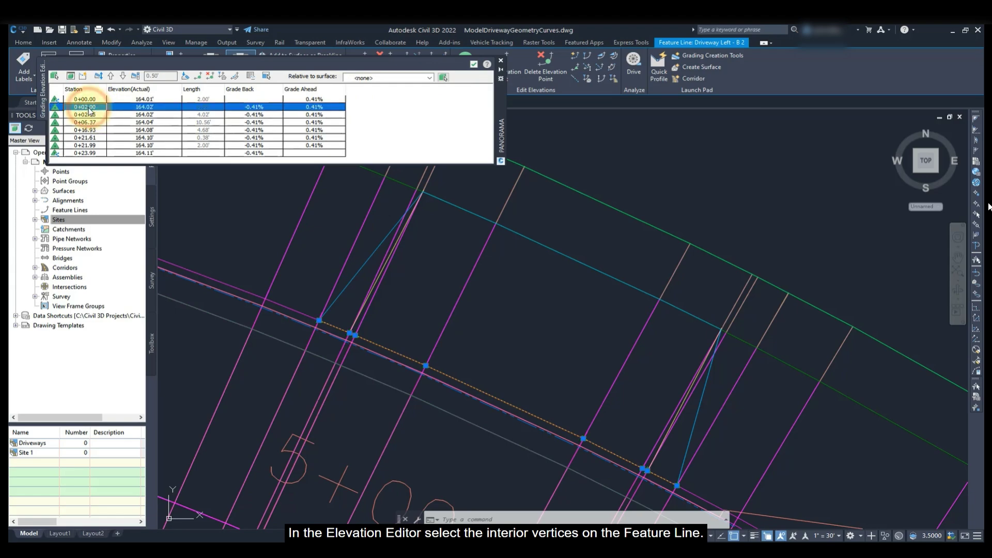
{"action": "left_click", "coordinate": [91, 147], "text": "shift"}
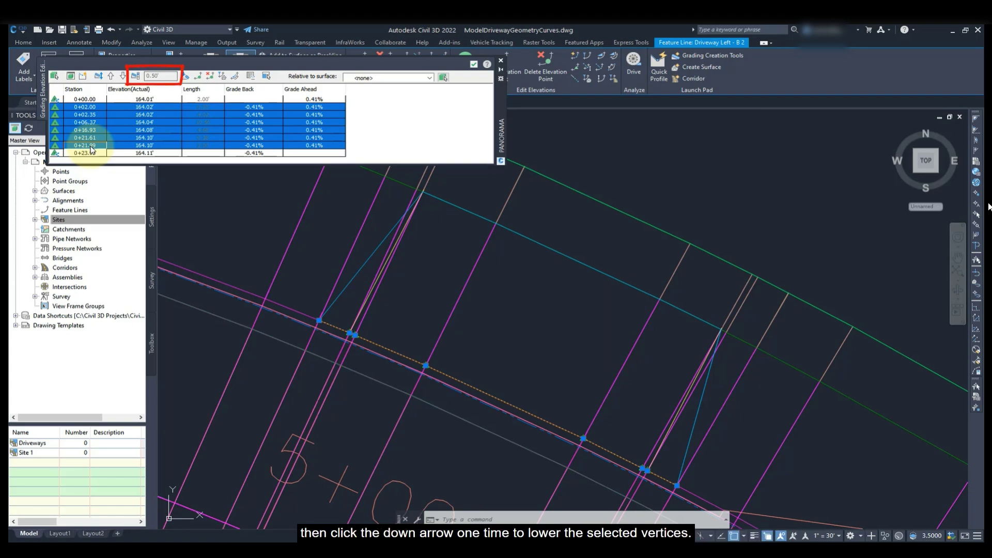
{"action": "left_click", "coordinate": [123, 77]}
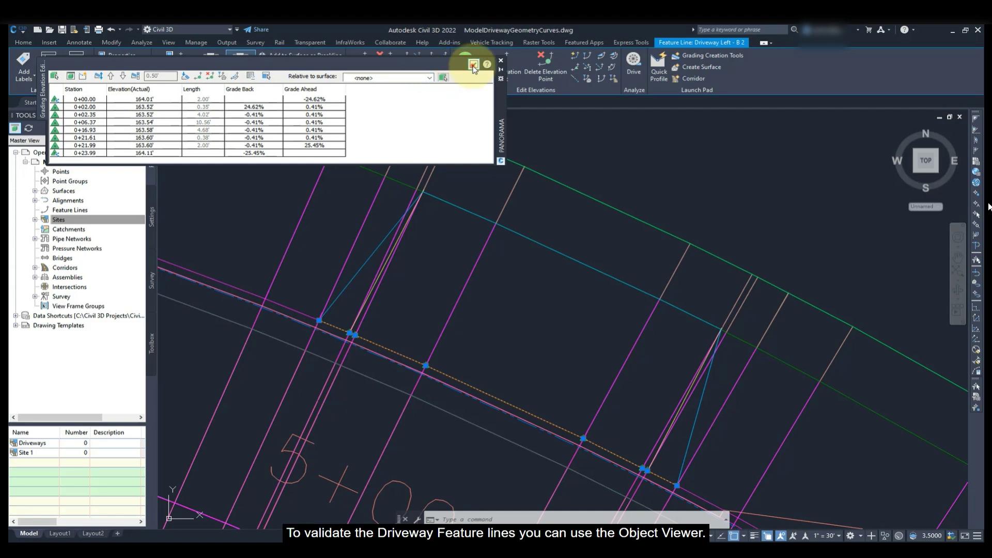
{"action": "left_click", "coordinate": [473, 64]}
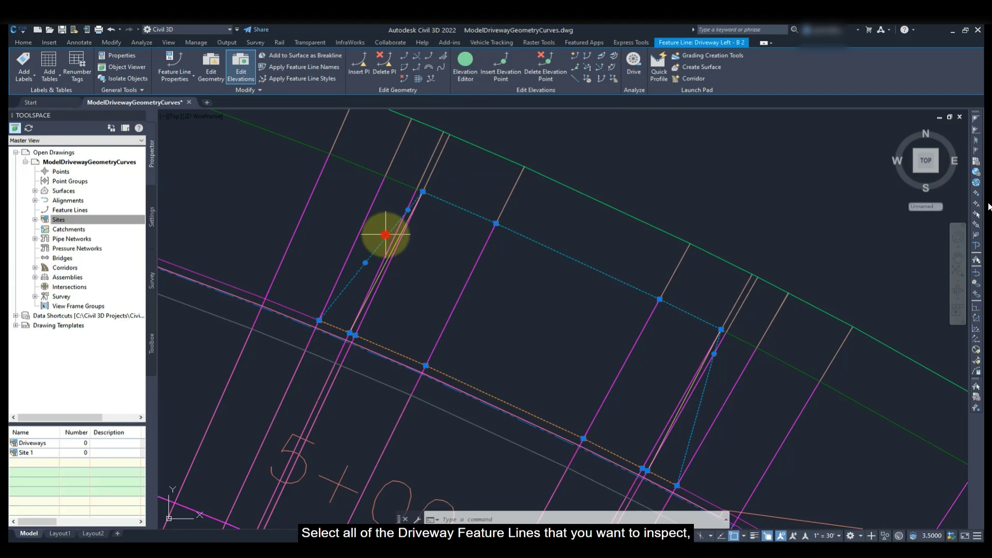
- Inspect the apron and back-of-curb feature lines together in the Object Viewer, from the southwest isometric direction and a lower orbited angle
{"action": "left_click", "coordinate": [387, 229]}
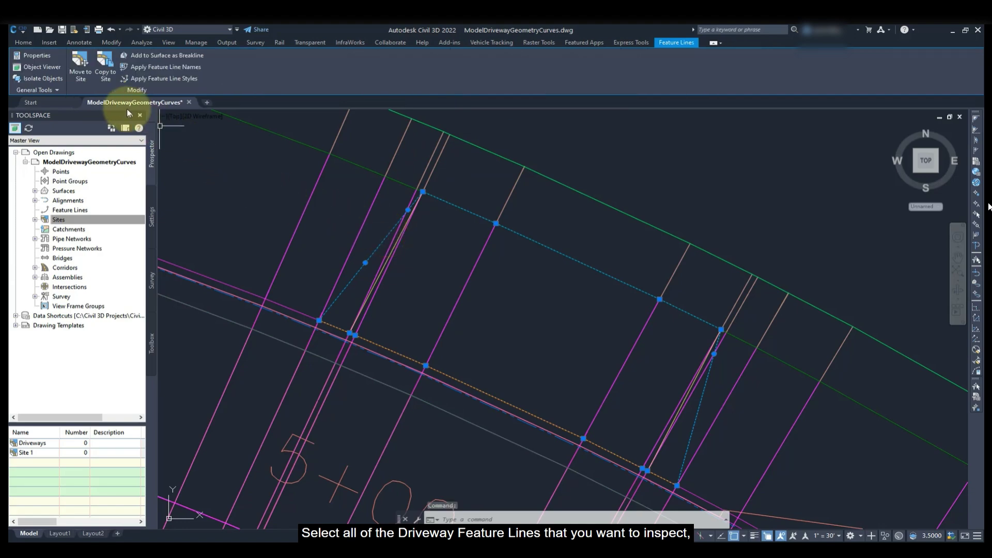
{"action": "left_click", "coordinate": [56, 72]}
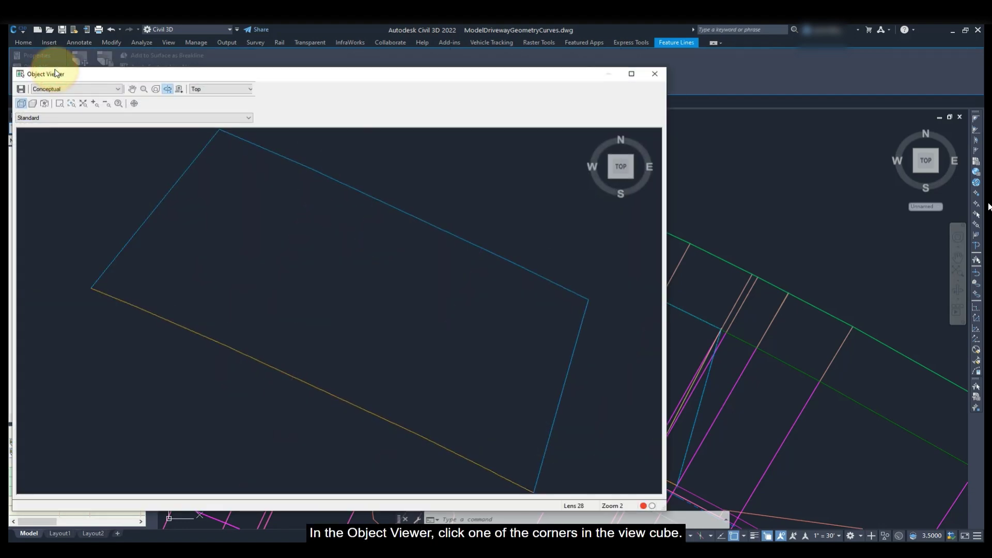
{"action": "left_click", "coordinate": [609, 177]}
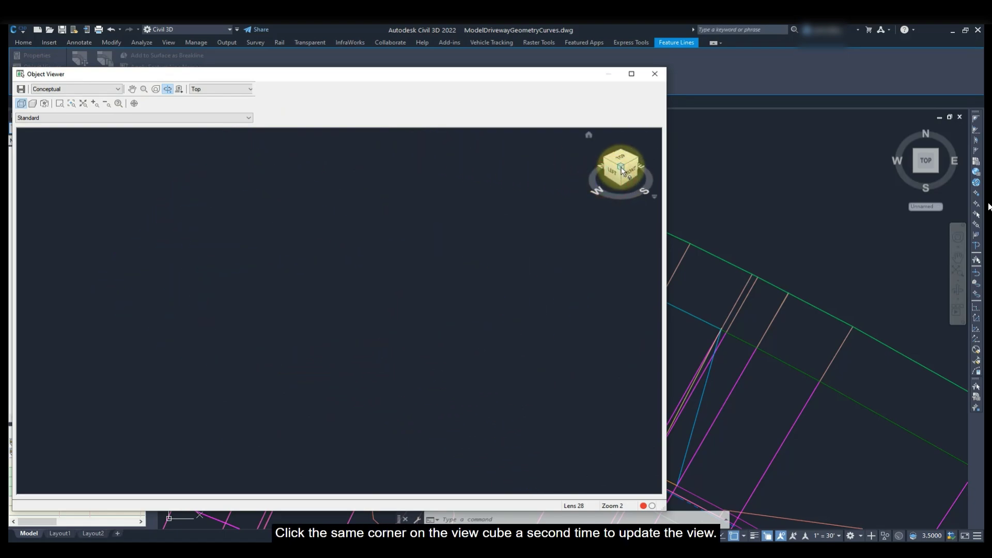
{"action": "left_click", "coordinate": [621, 167]}
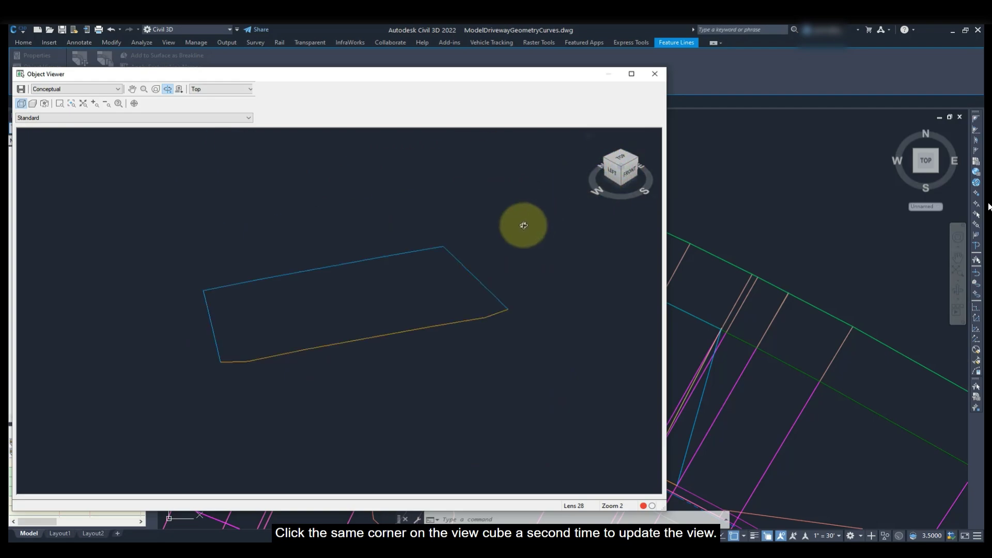
{"action": "left_click_drag", "start_coordinate": [333, 339], "coordinate": [356, 331]}
{"action": "scroll", "coordinate": [356, 331], "scroll_direction": "up", "scroll_amount": 2}
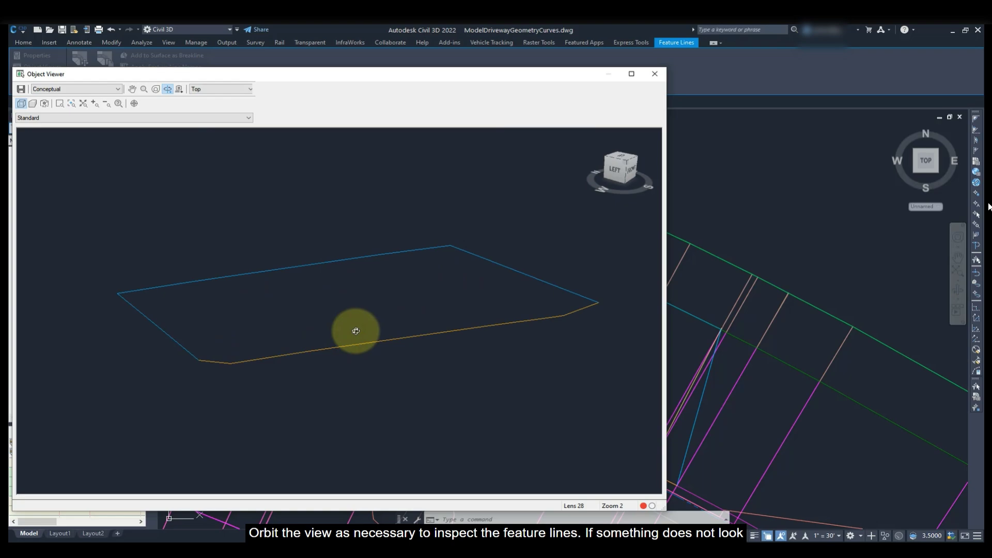